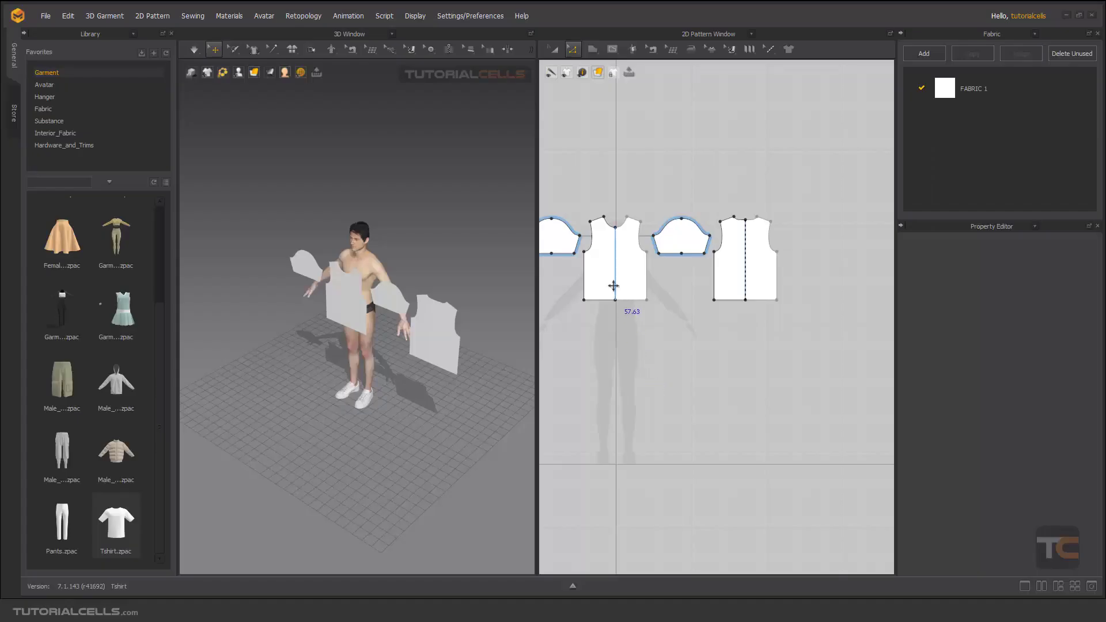
Switch the workspace to a 3D-only layout showing the avatar and the T-shirt pattern pieces
scroll(677, 287, down, 3)
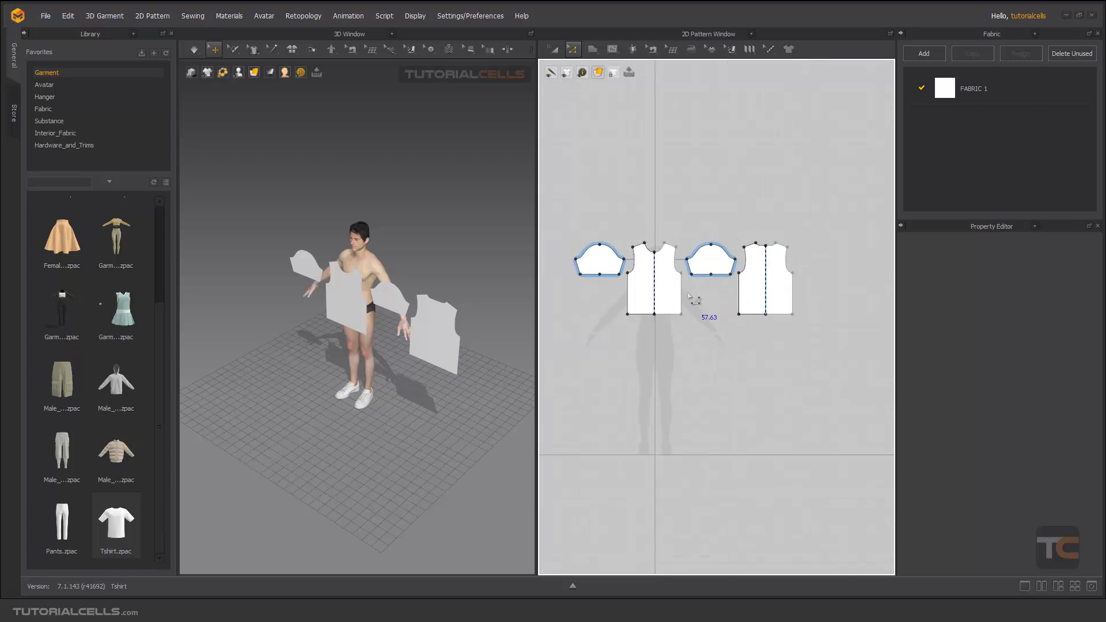
right_drag(420, 337, 422, 312)
scroll(344, 288, up, 5)
middle_drag(385, 252, 386, 299)
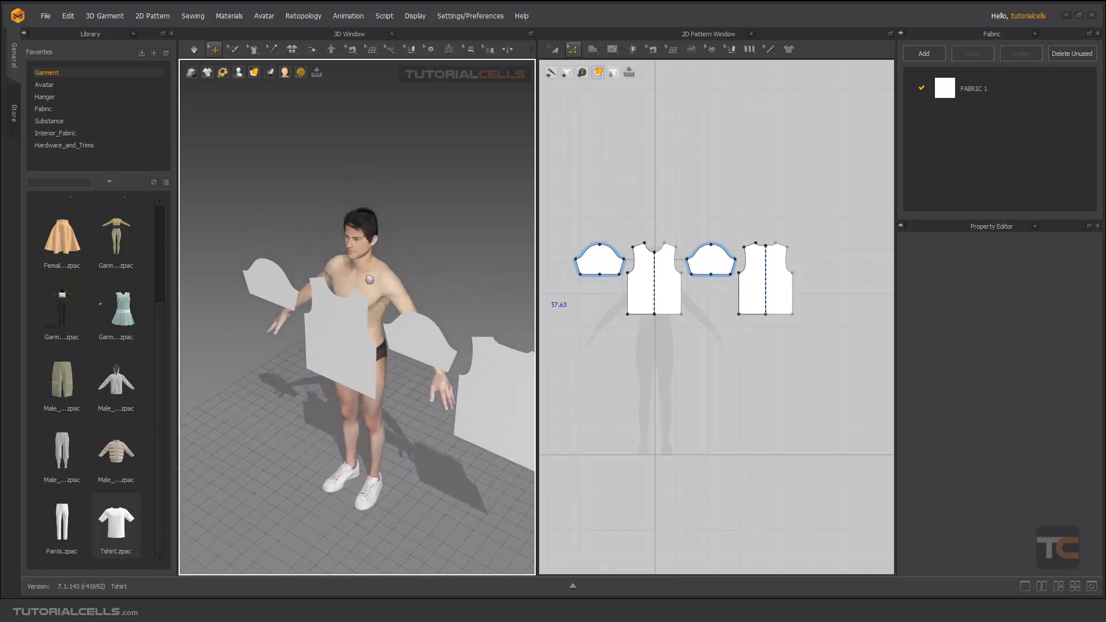
scroll(368, 285, down, 3)
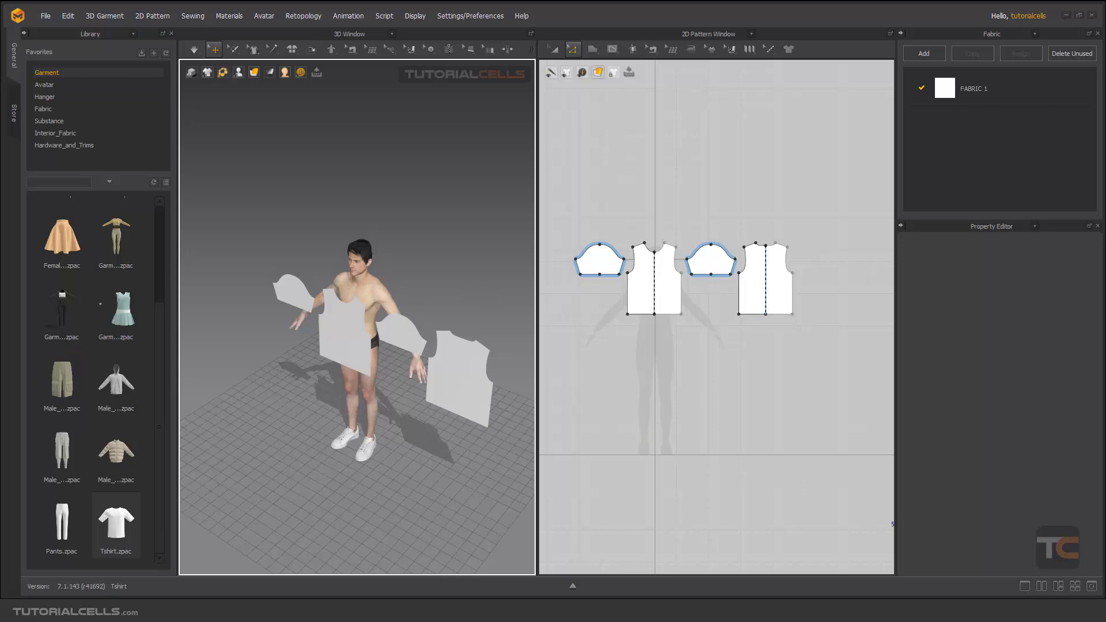
click(1025, 586)
scroll(559, 329, up, 5)
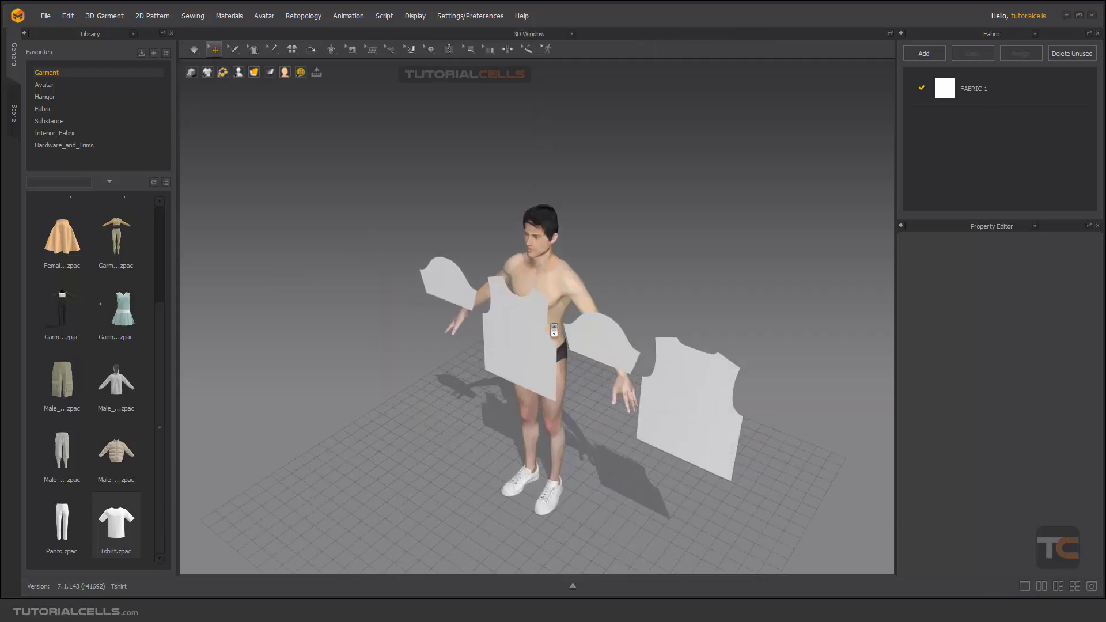
Shift the front body piece slightly up and closer to the avatar's chest
right_drag(514, 284, 454, 298)
click(461, 298)
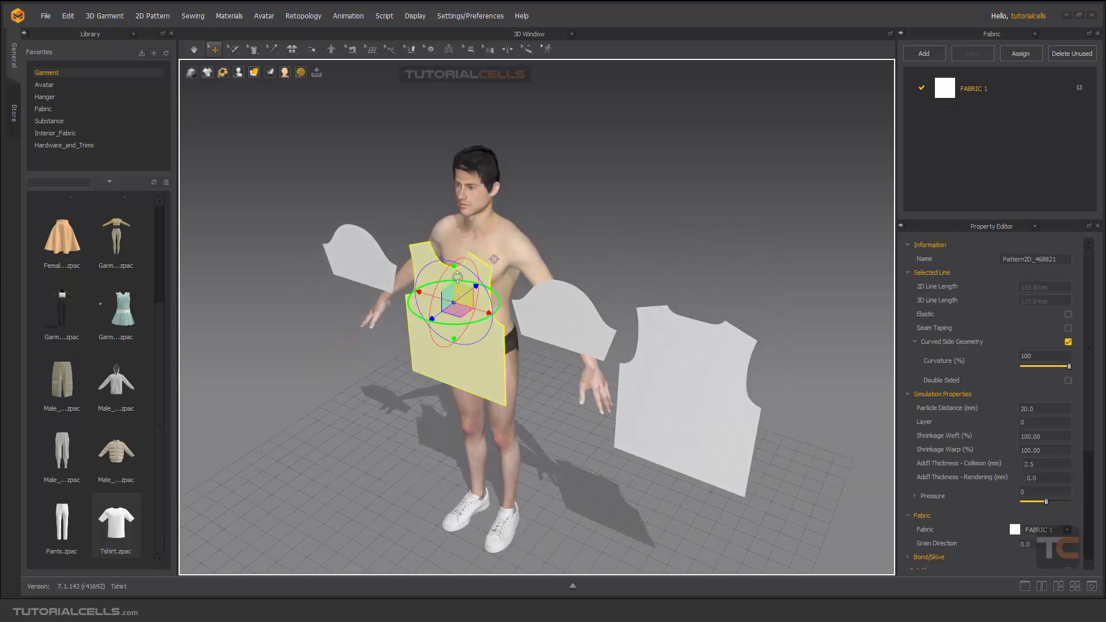
drag(455, 267, 454, 257)
right_drag(459, 283, 439, 295)
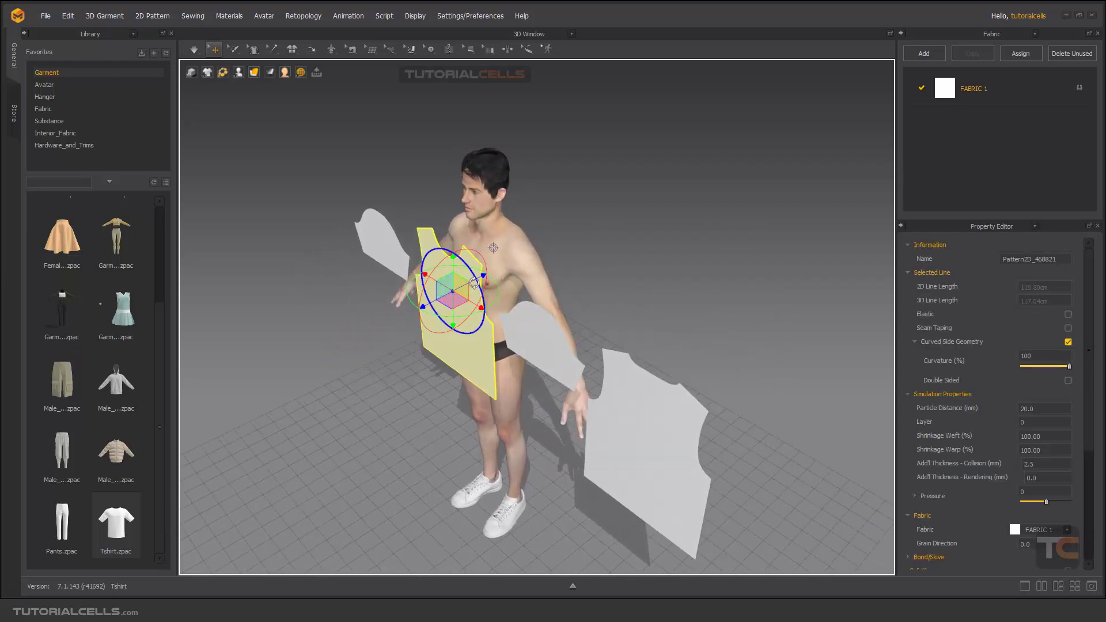
drag(471, 283, 475, 282)
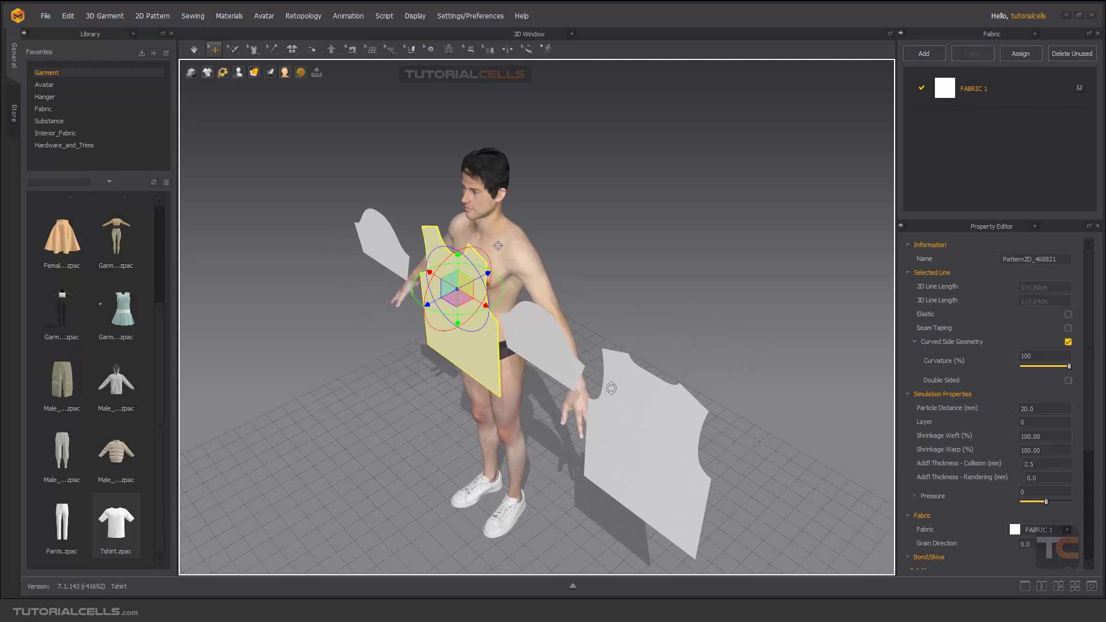
Move the back body piece behind the avatar's torso and check the placement of all pieces around the body
click(610, 389)
right_drag(611, 389, 543, 219)
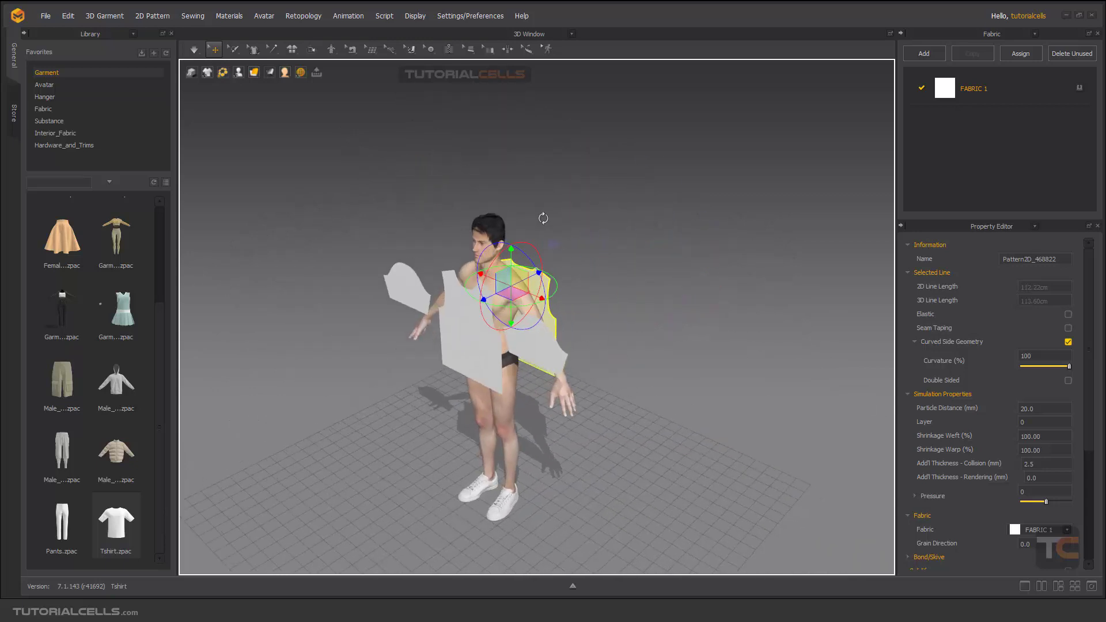
click(526, 352)
click(410, 290)
scroll(545, 291, up, 5)
right_drag(551, 289, 501, 325)
click(532, 311)
click(469, 284)
right_drag(469, 284, 546, 284)
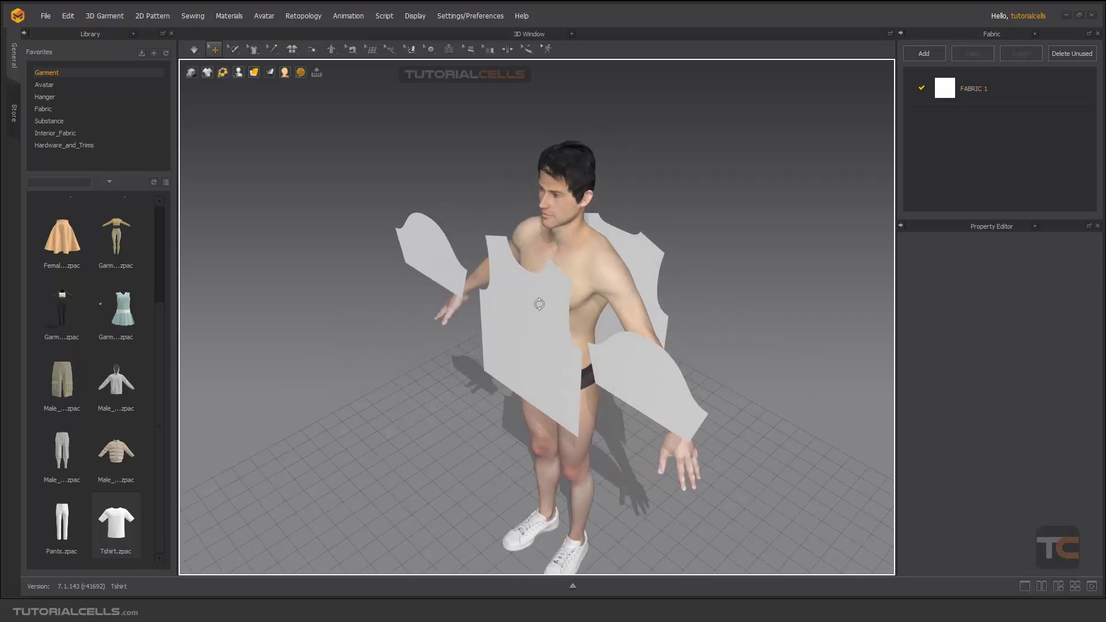
right_drag(545, 300, 469, 265)
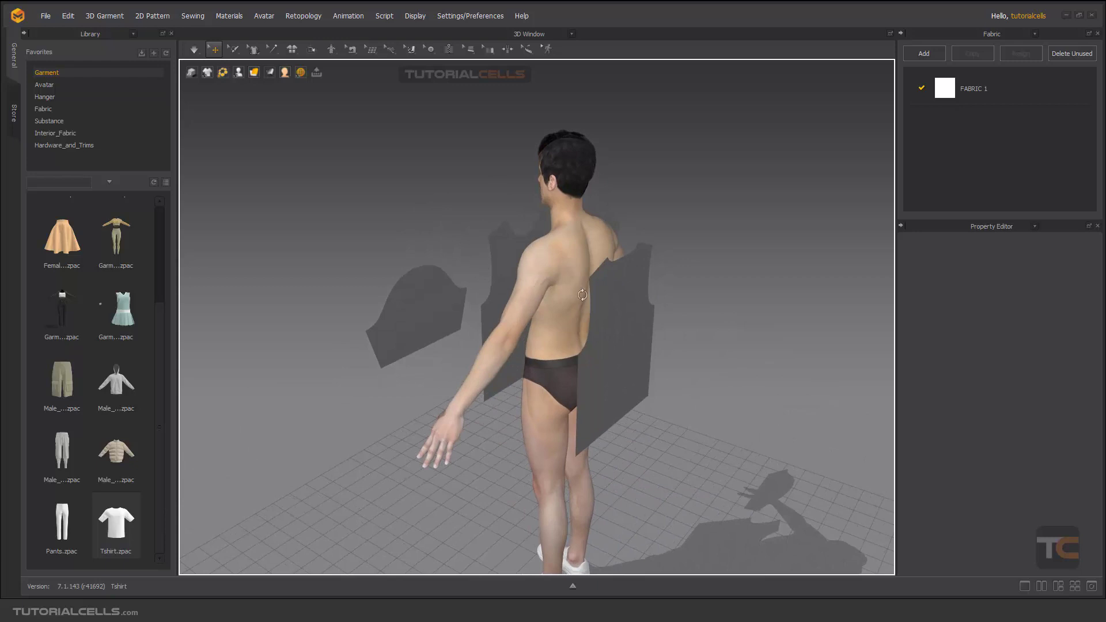
Raise the back body piece to the height of the avatar's upper back
right_drag(599, 304, 627, 301)
click(628, 302)
drag(630, 272, 631, 250)
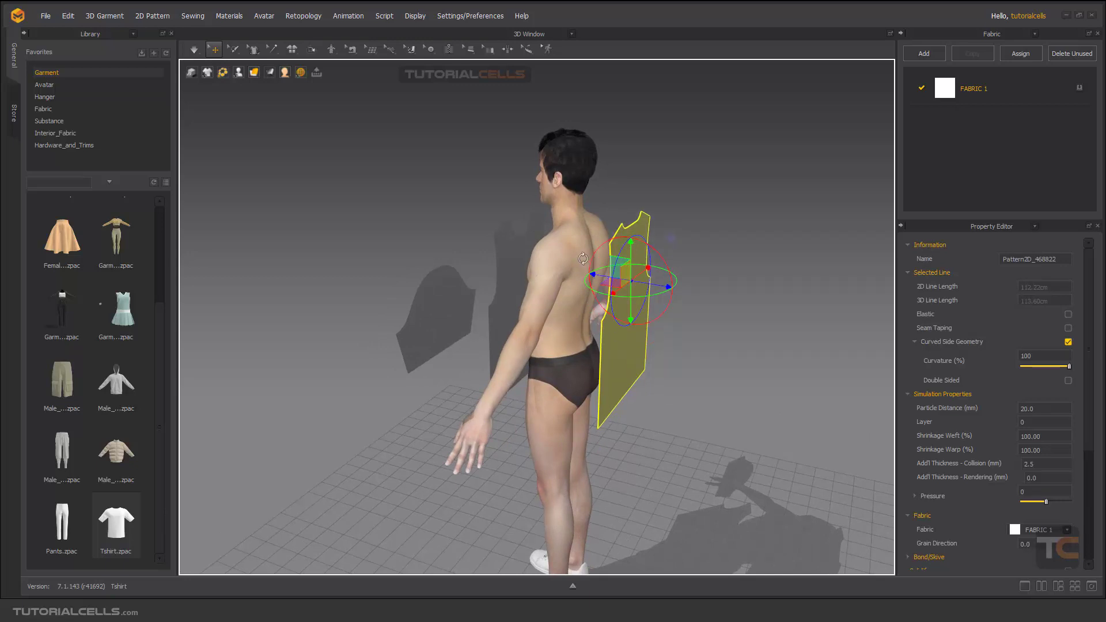
right_drag(647, 303, 634, 331)
mouse_move(645, 316)
mouse_down()
mouse_move(691, 311)
mouse_move(665, 315)
mouse_up()
Try the vertical and horizontal flips on the back body piece behind the avatar
right_click(634, 303)
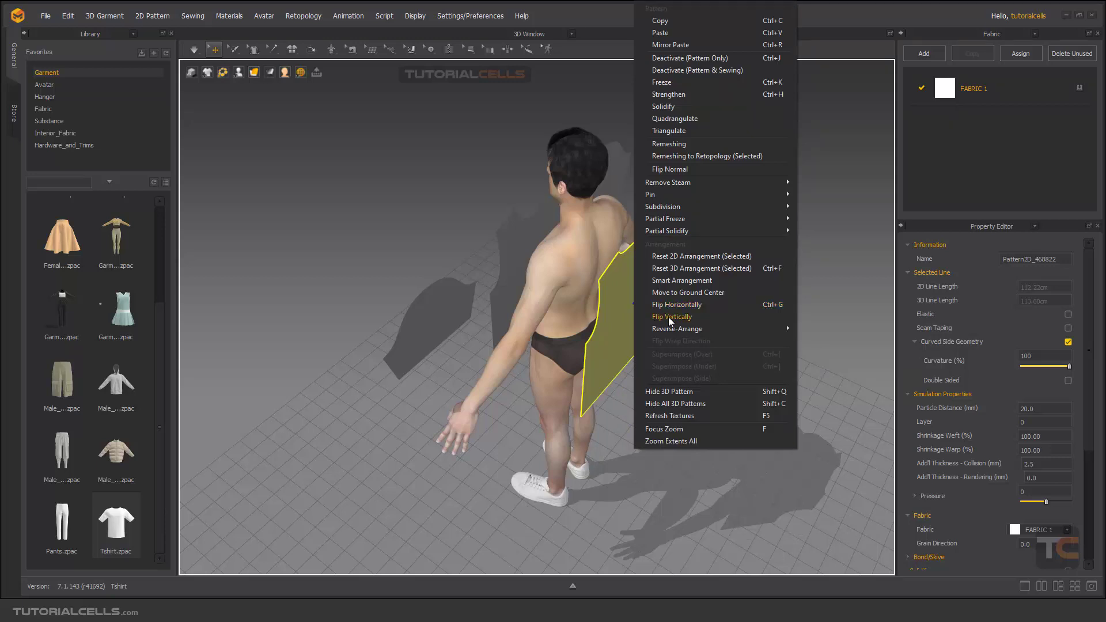
click(669, 317)
right_drag(671, 333, 624, 282)
right_click(624, 282)
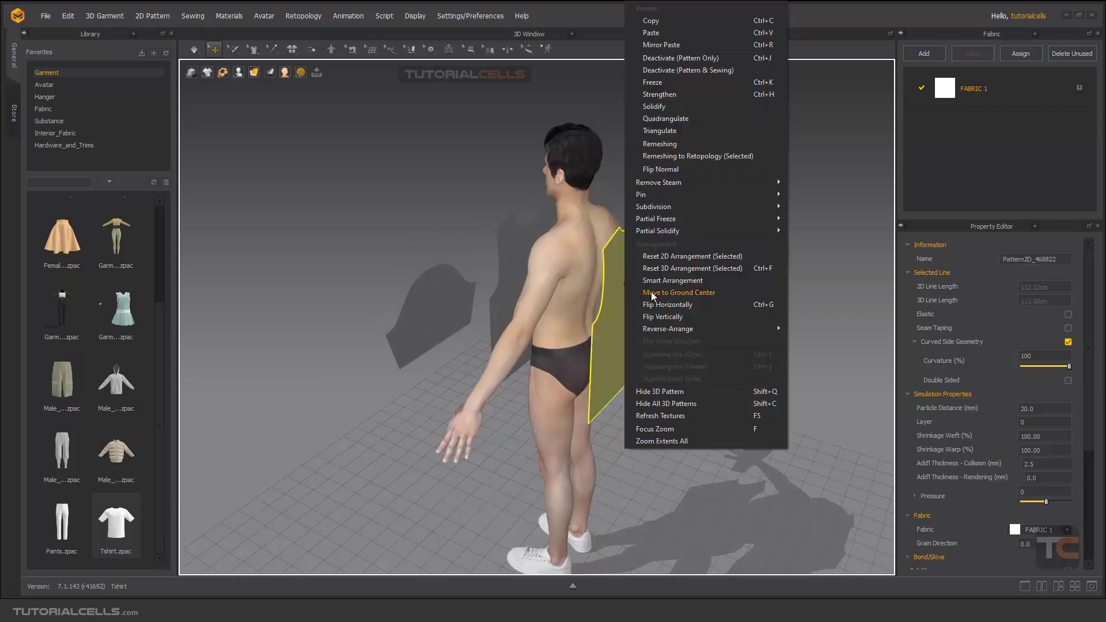
click(759, 309)
right_drag(745, 307, 721, 289)
click(784, 286)
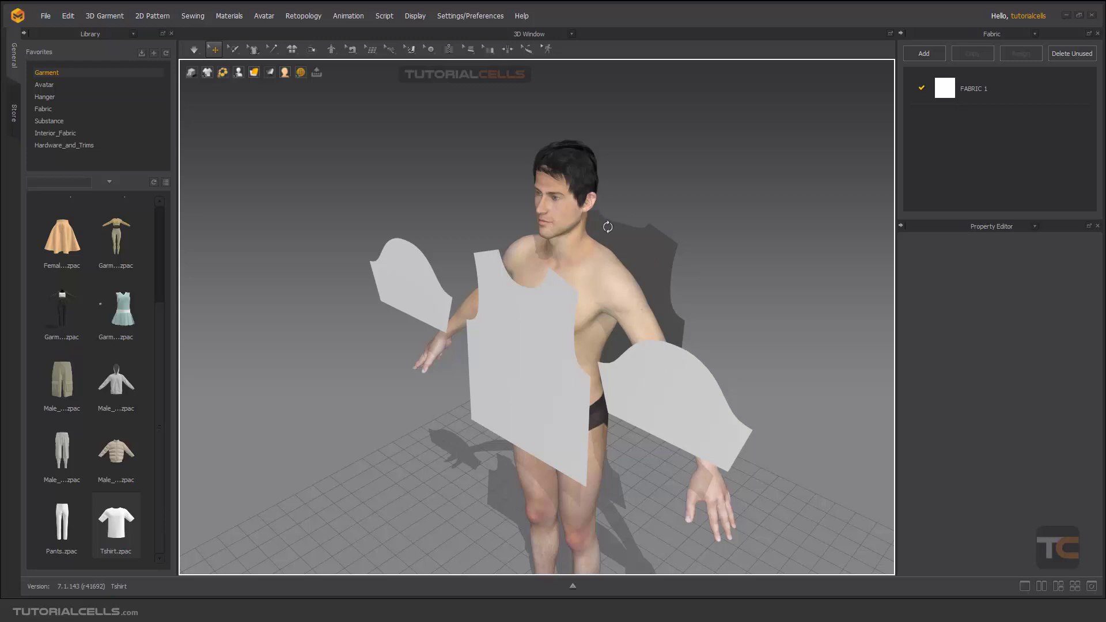
Undo the last manual placement changes made to the back body piece
scroll(608, 226, down, 5)
click(594, 320)
key(ctrl+z)
key(ctrl+z)
key(ctrl+z)
key(ctrl+z)
key(ctrl+z)
key(ctrl+z)
Select both sleeves and the front and back body pieces, and move them together well in front of the avatar
right_drag(603, 334, 497, 320)
click(458, 304)
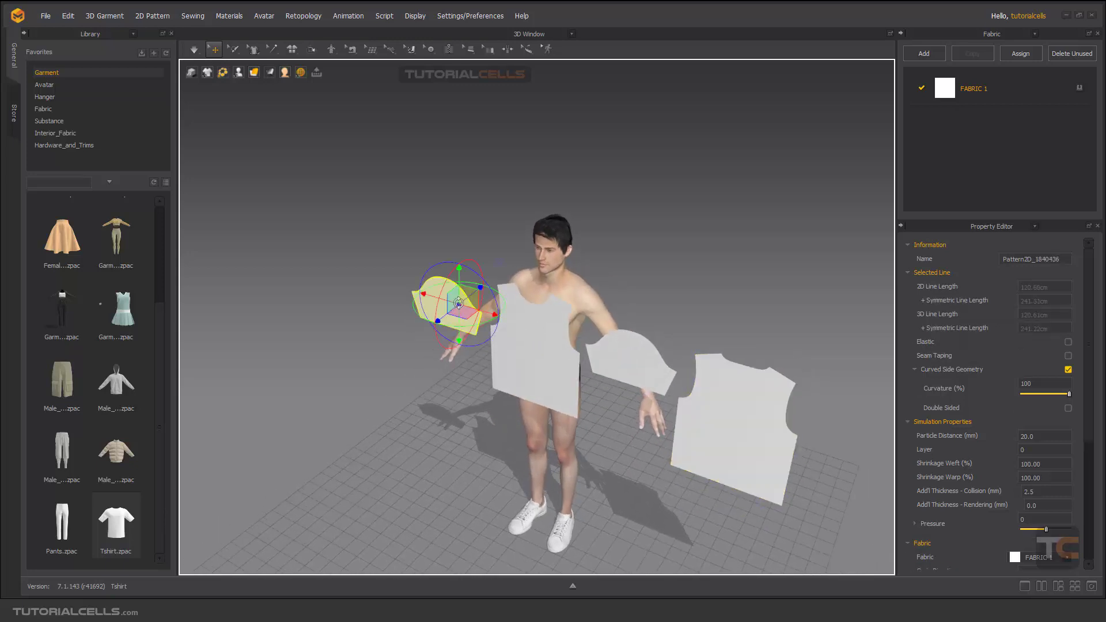
shift+click(548, 352)
shift+click(634, 353)
shift+click(704, 389)
scroll(704, 389, down, 4)
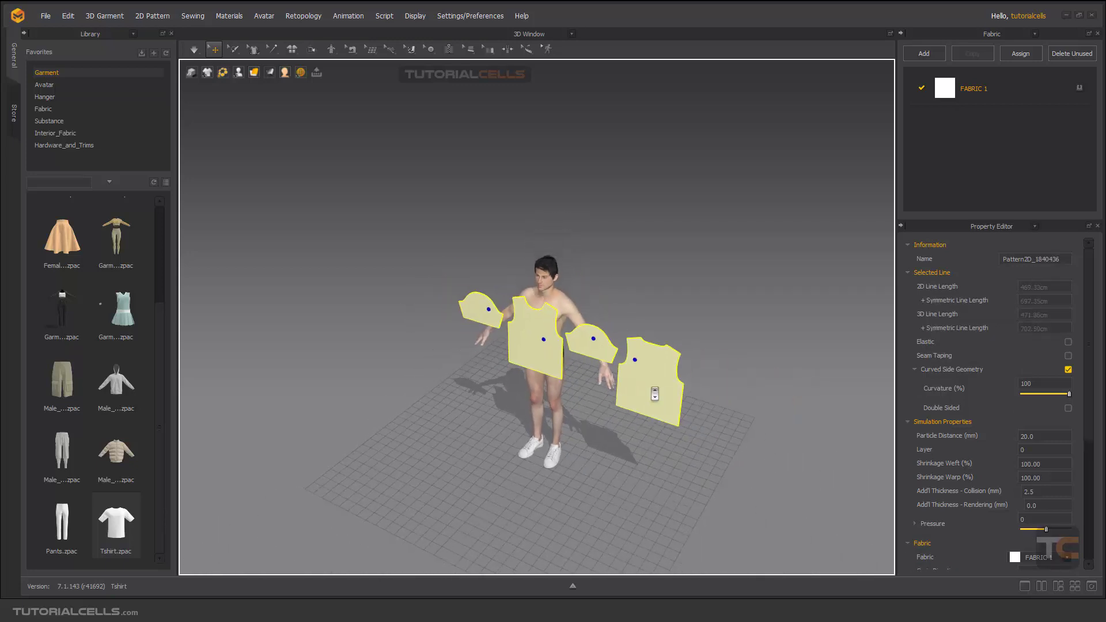
click(559, 352)
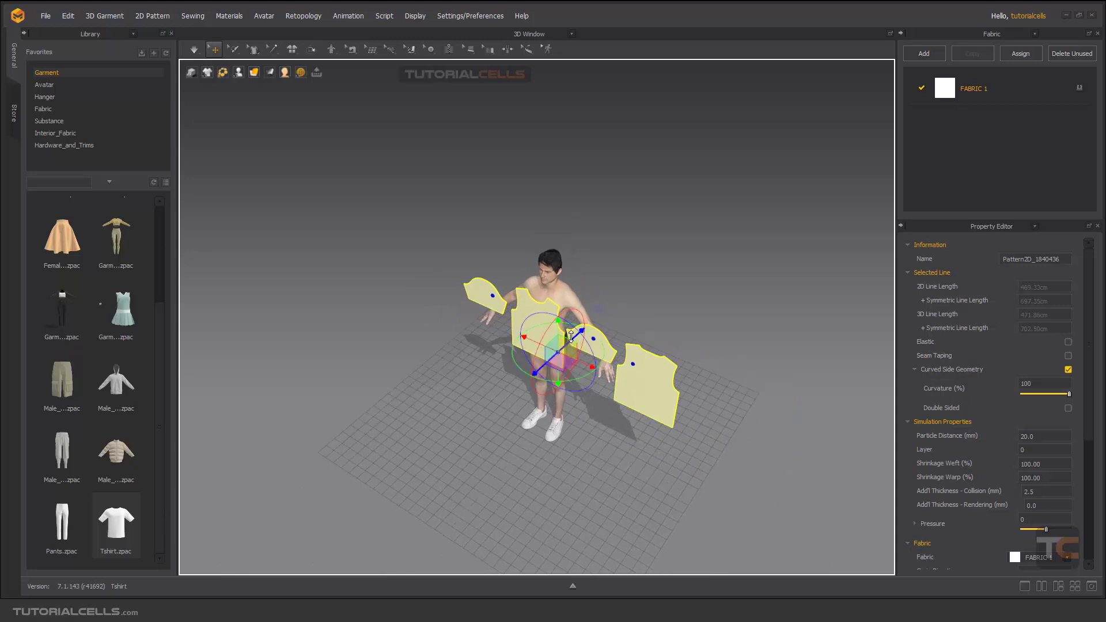
drag(573, 337, 472, 437)
scroll(553, 314, up, 3)
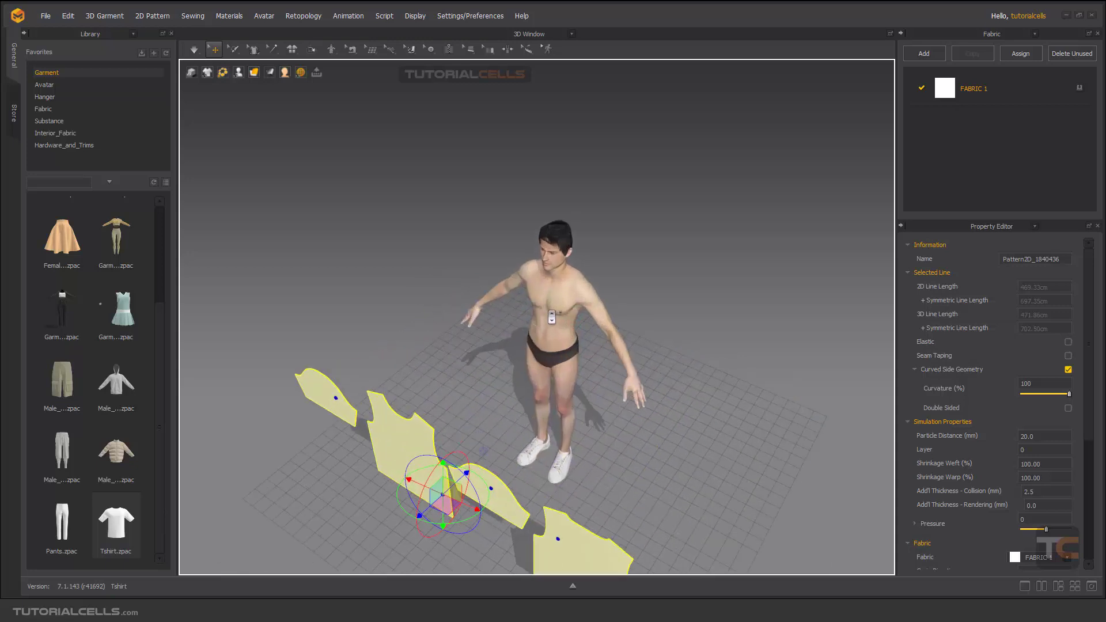
middle_drag(559, 308, 561, 290)
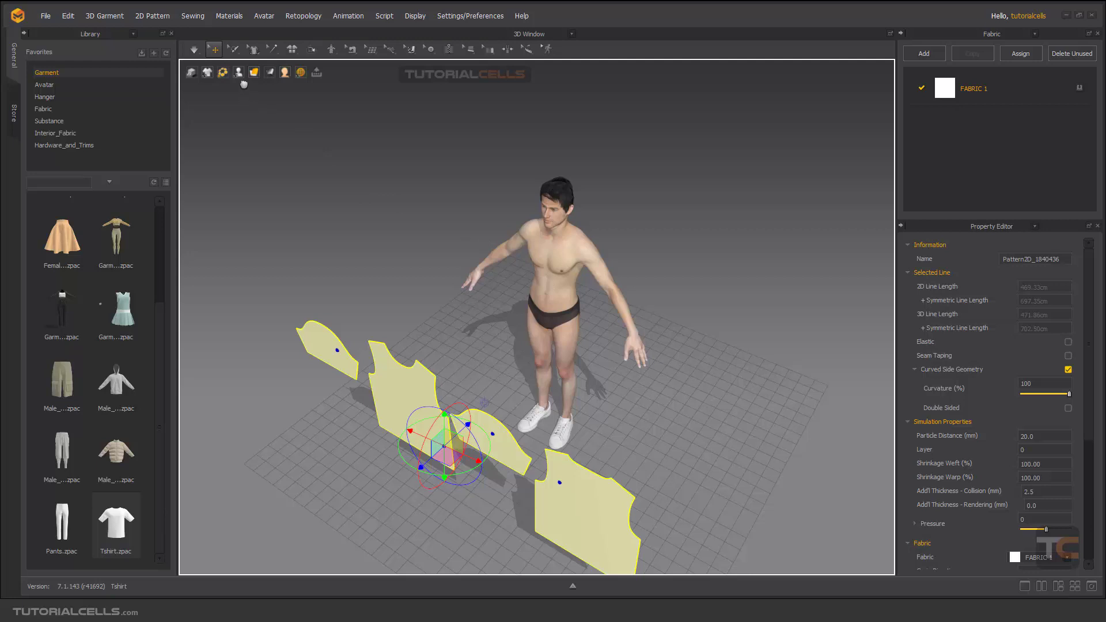
Show the avatar's arrangement points and deselect the pattern pieces
mouse_move(241, 76)
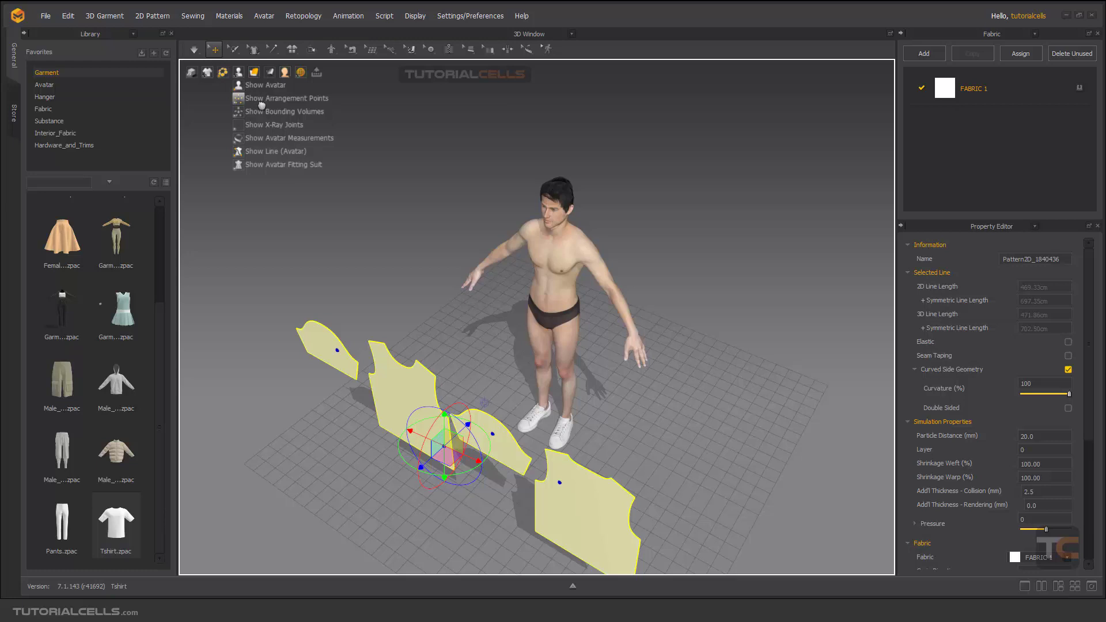
right_drag(607, 243, 650, 242)
click(646, 228)
scroll(553, 263, down, 1)
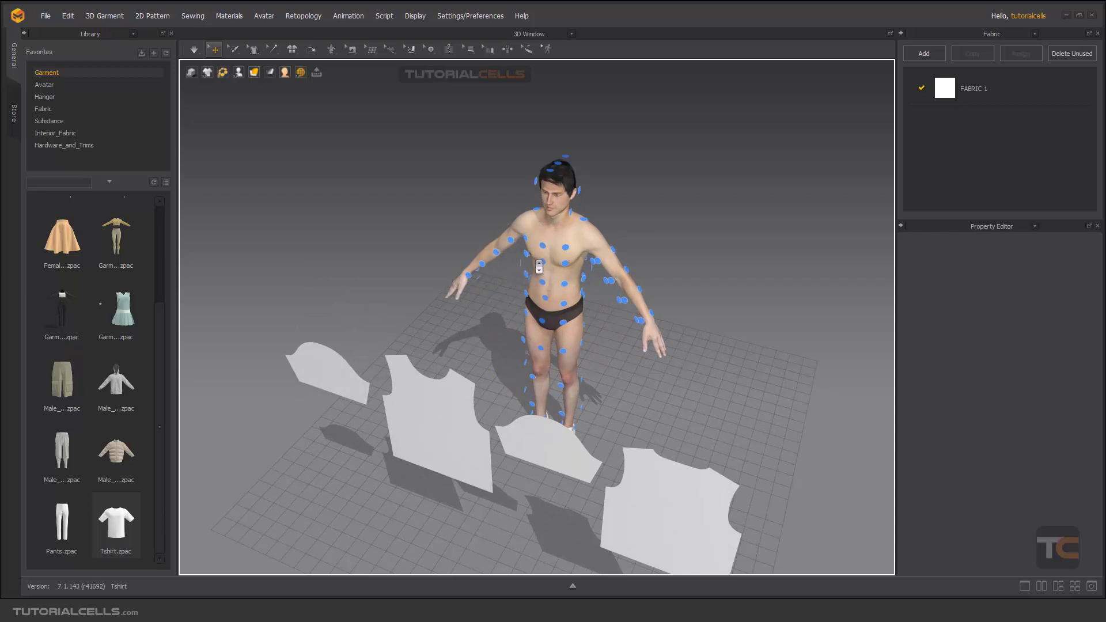
Place the front body piece on a central arrangement point at the front of the avatar's torso
right_drag(549, 283, 574, 256)
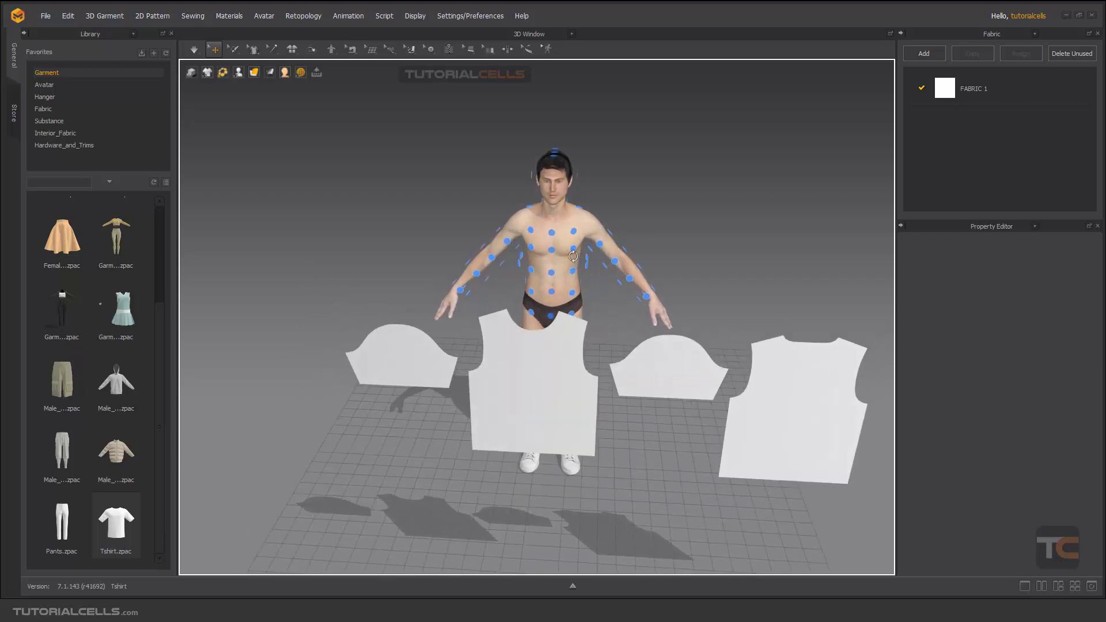
click(525, 356)
right_drag(525, 359, 559, 313)
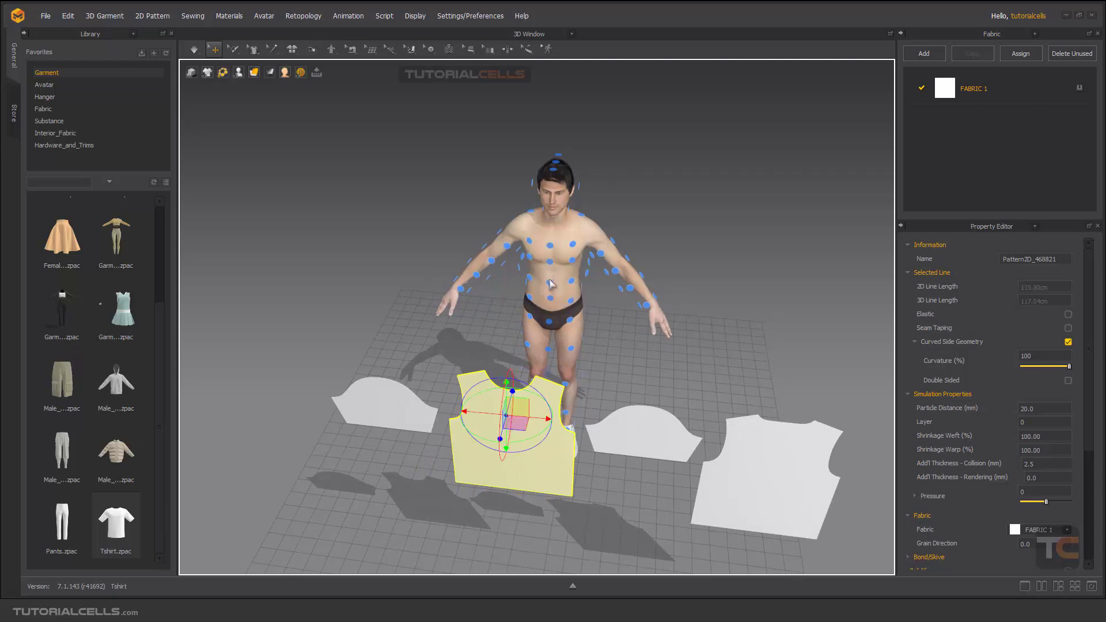
right_drag(550, 290, 531, 283)
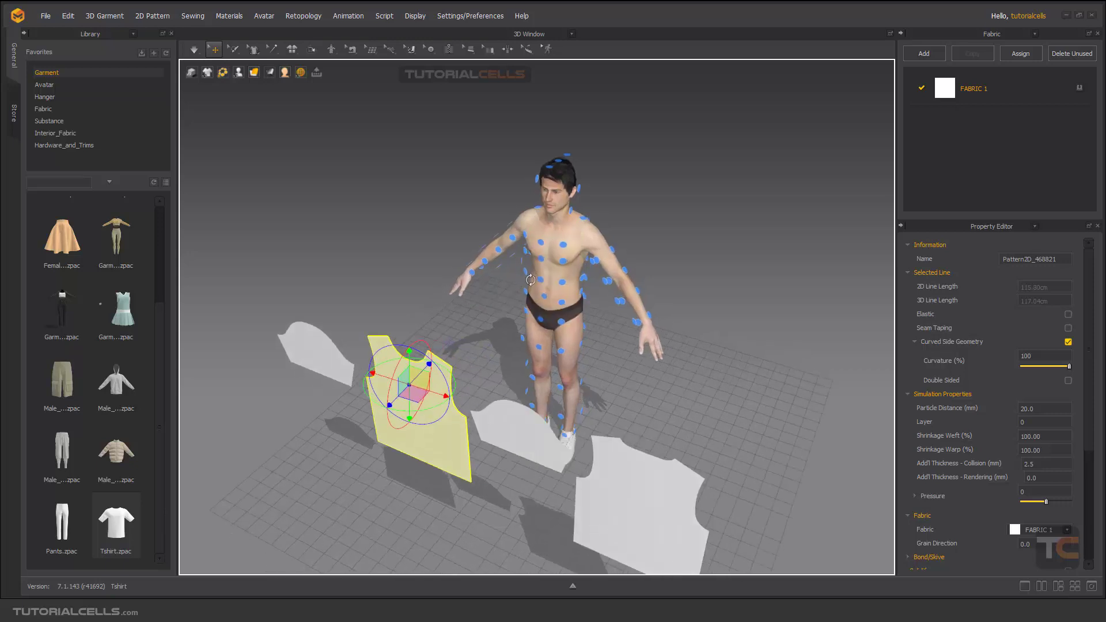
right_drag(543, 281, 538, 286)
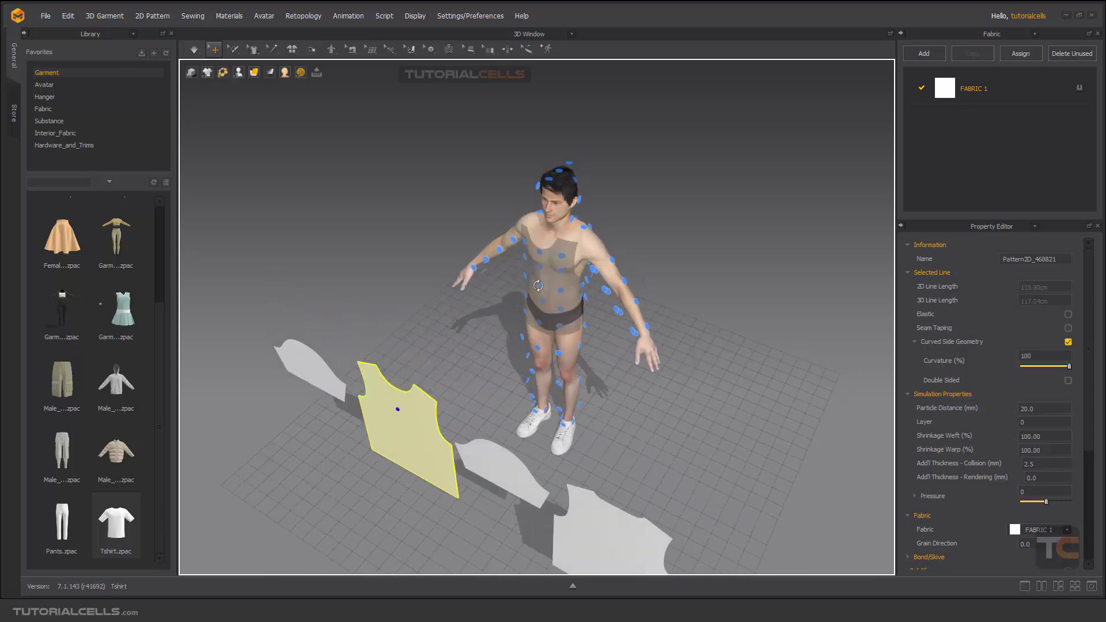
click(538, 286)
Place the back body piece on the central arrangement point at the avatar's back
mouse_move(636, 313)
right_down()
mouse_move(519, 301)
mouse_move(632, 304)
mouse_move(616, 305)
mouse_move(665, 292)
mouse_move(554, 339)
mouse_move(461, 323)
mouse_move(630, 315)
right_up()
click(690, 296)
right_drag(630, 315, 528, 345)
click(651, 478)
mouse_move(550, 291)
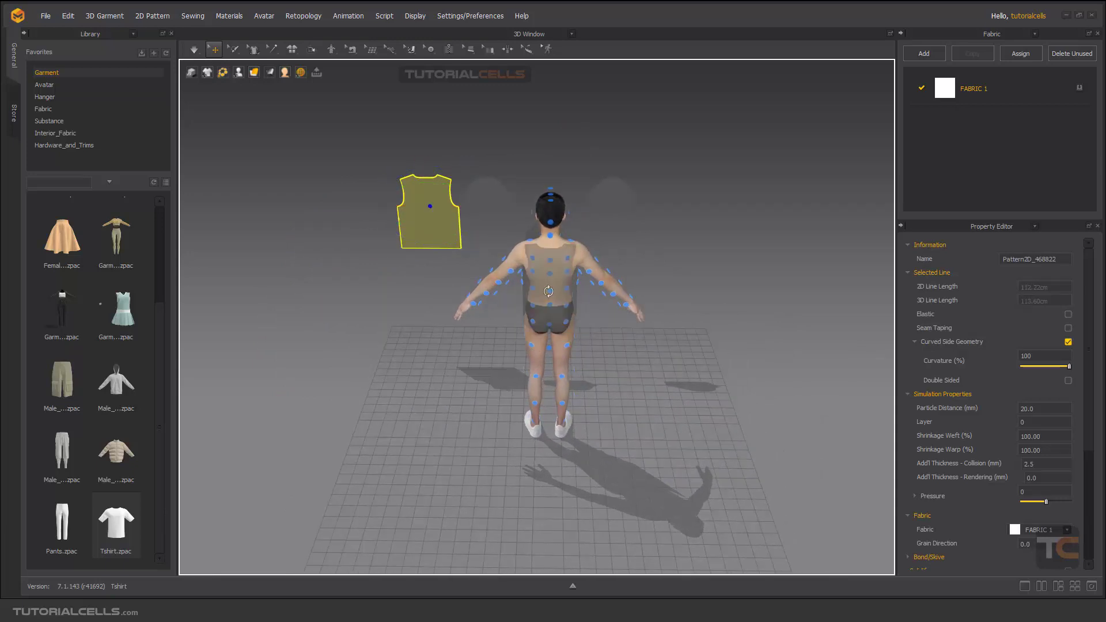
click(548, 291)
right_drag(548, 291, 670, 341)
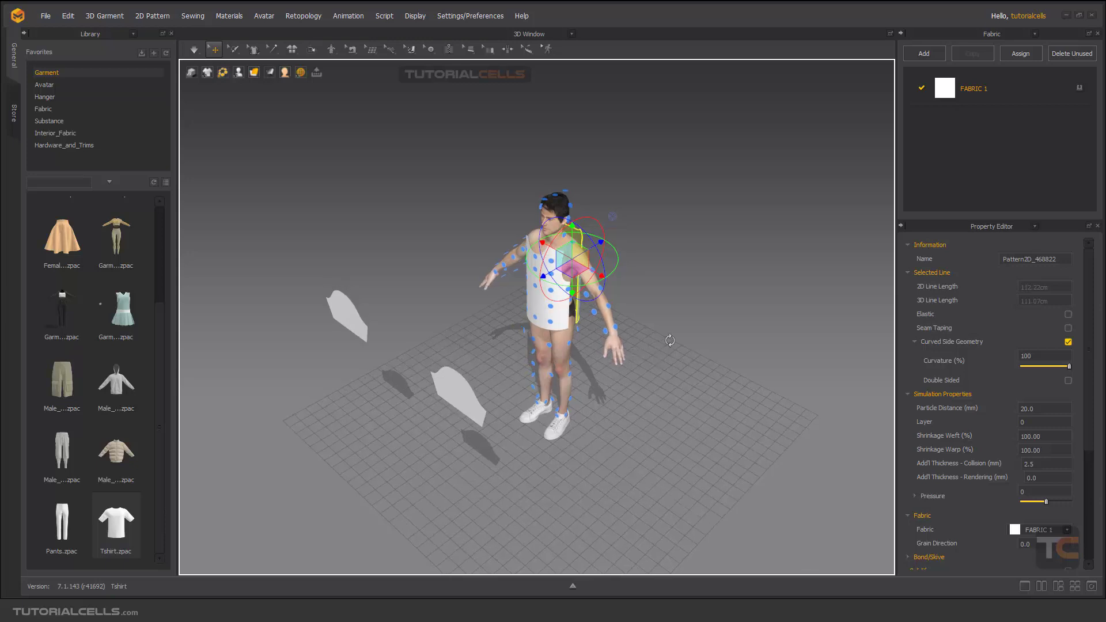
Place the sleeve pattern on the outer arrangement point of the avatar's left upper arm and shift it slightly outward
click(670, 341)
scroll(586, 230, up, 4)
right_drag(587, 230, 502, 315)
click(487, 396)
right_drag(487, 396, 568, 319)
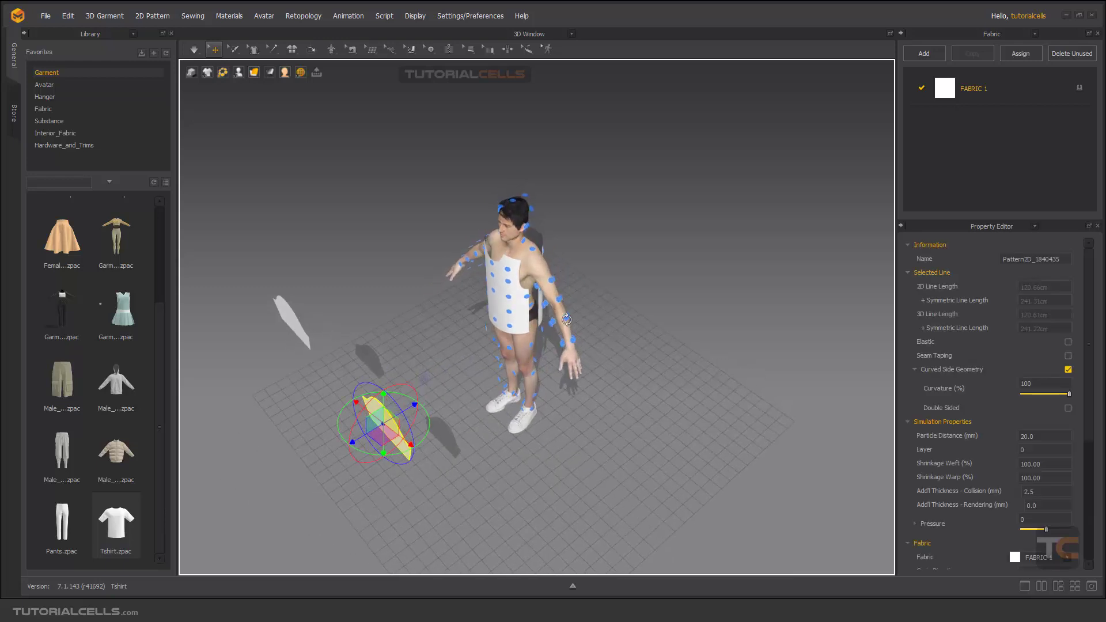
click(555, 282)
right_drag(555, 282, 672, 286)
drag(577, 248, 591, 254)
right_drag(590, 253, 540, 266)
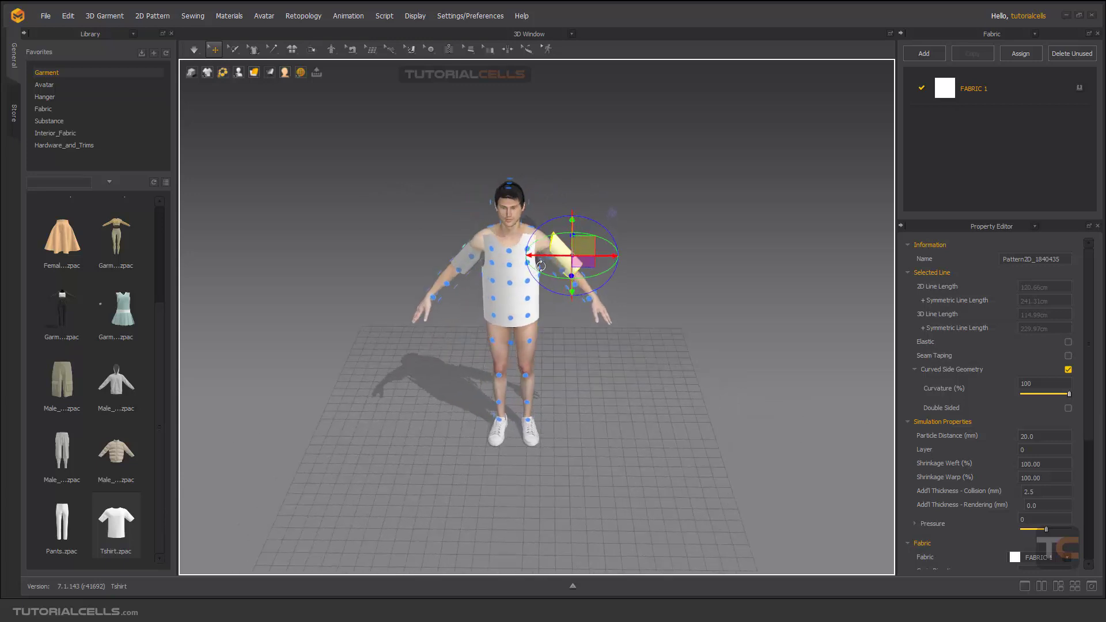
Select the sleeve on the avatar's right arm and adjust its position around the upper arm
scroll(540, 266, up, 3)
click(433, 222)
drag(435, 216, 428, 210)
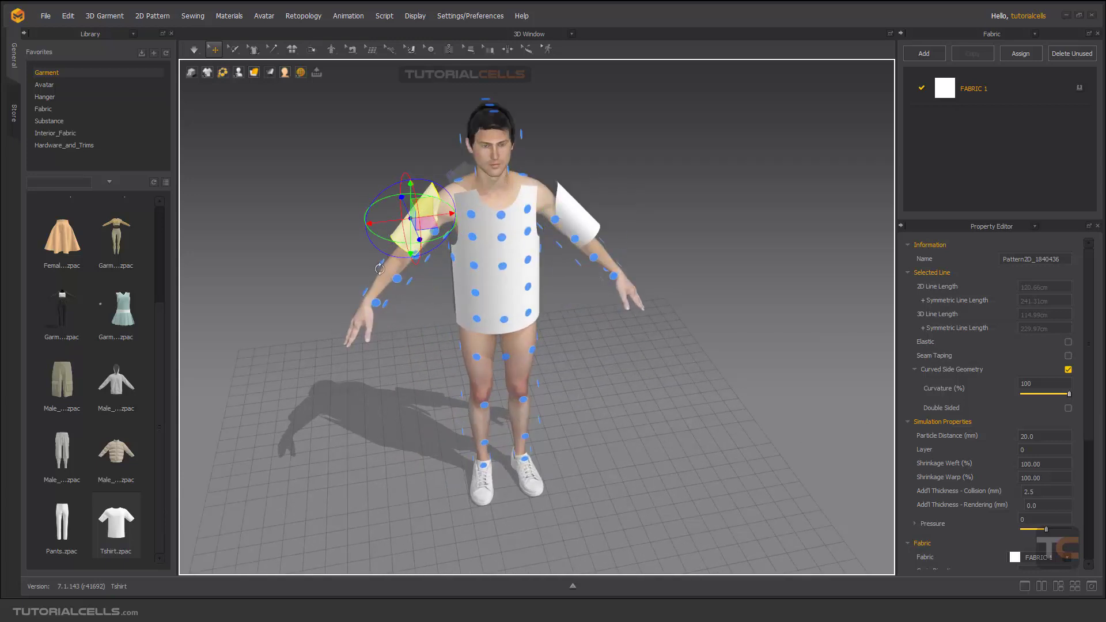
key(space)
click(400, 278)
right_drag(400, 279, 478, 282)
click(436, 243)
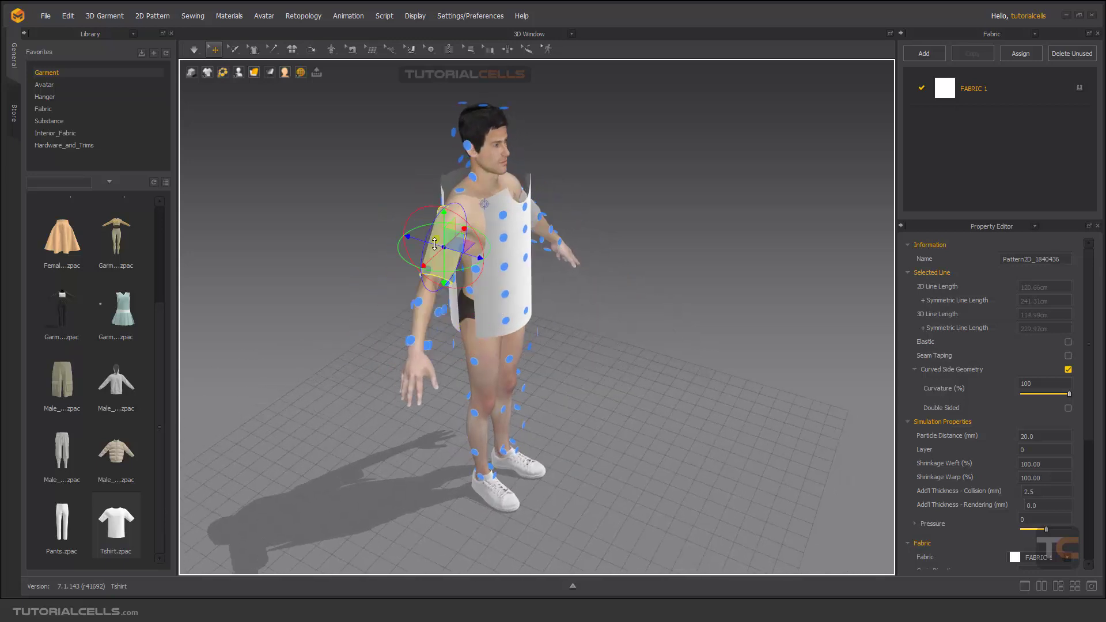
right_drag(616, 296, 490, 277)
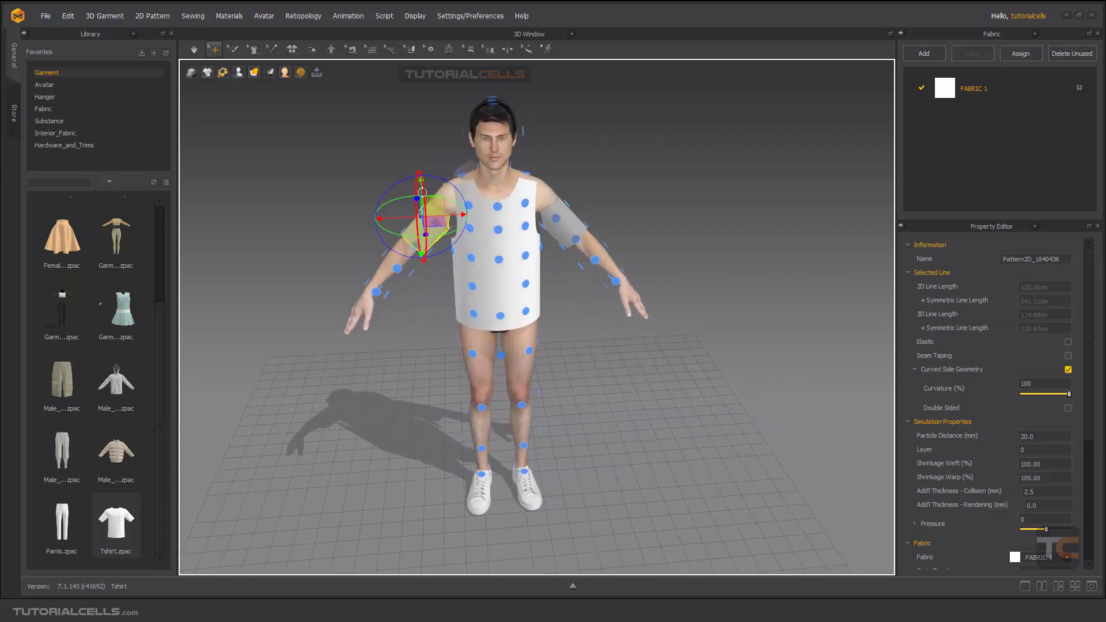
Adjust the position of the sleeve on the avatar's left upper arm
click(585, 203)
drag(586, 203, 599, 192)
right_drag(647, 230, 601, 234)
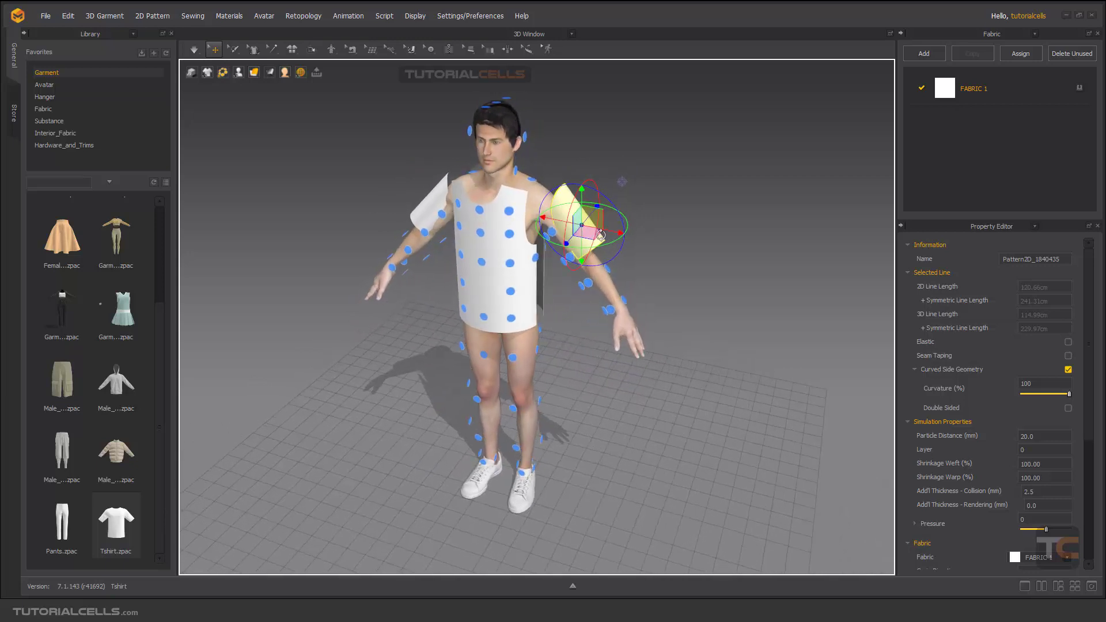
Select the front body piece and open the properties of its fabric, FABRIC 1
click(494, 248)
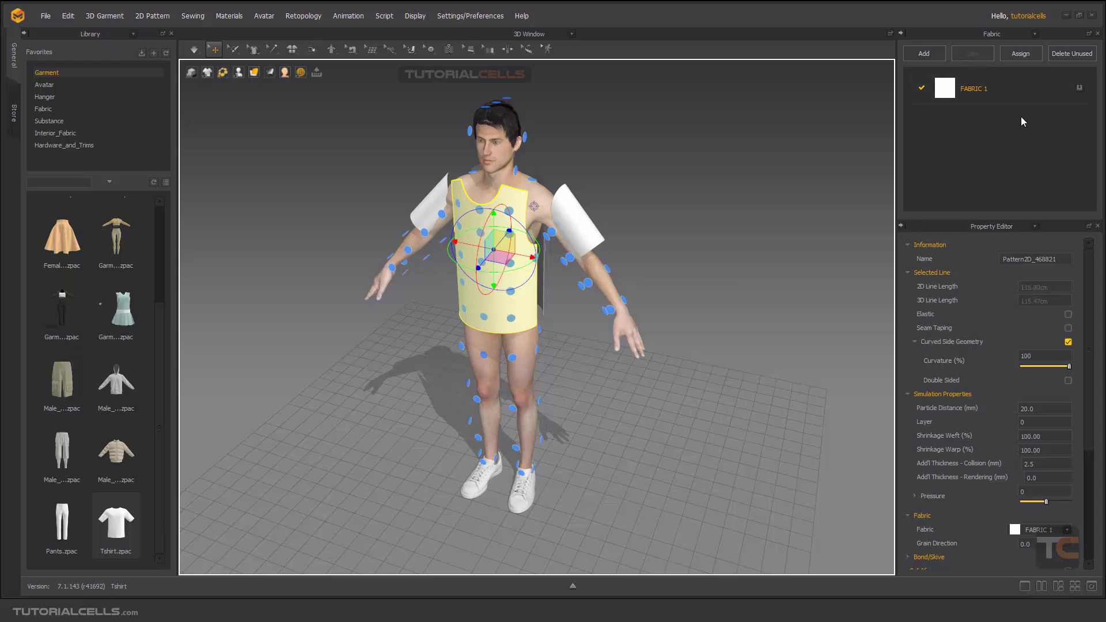
click(983, 90)
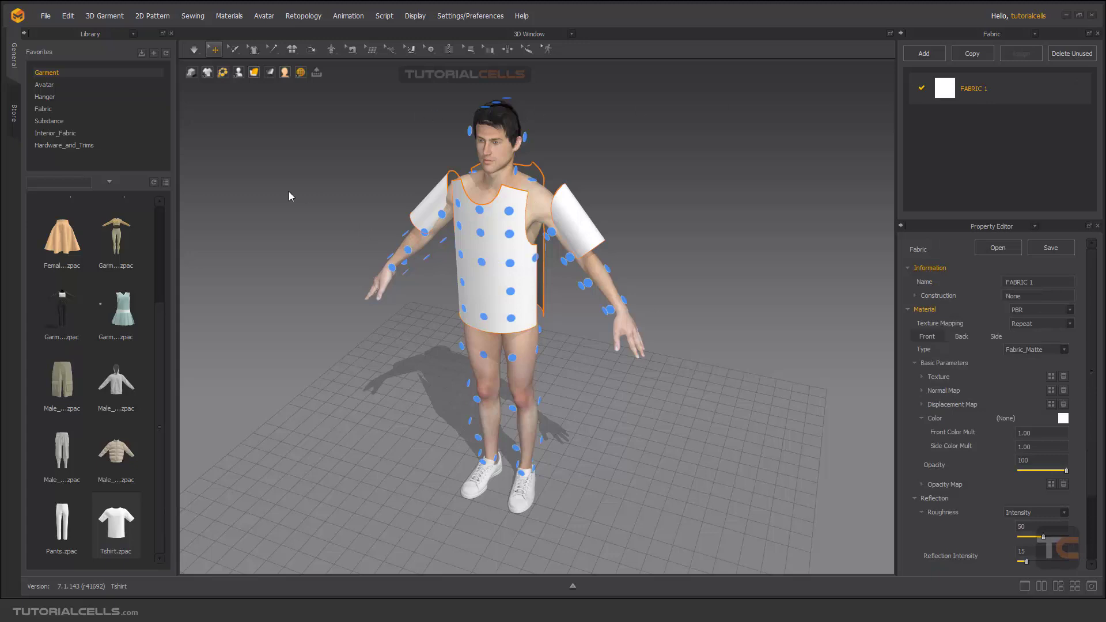
Add the Denim_Raw fabric from the fabric library to the project's fabric list
click(43, 109)
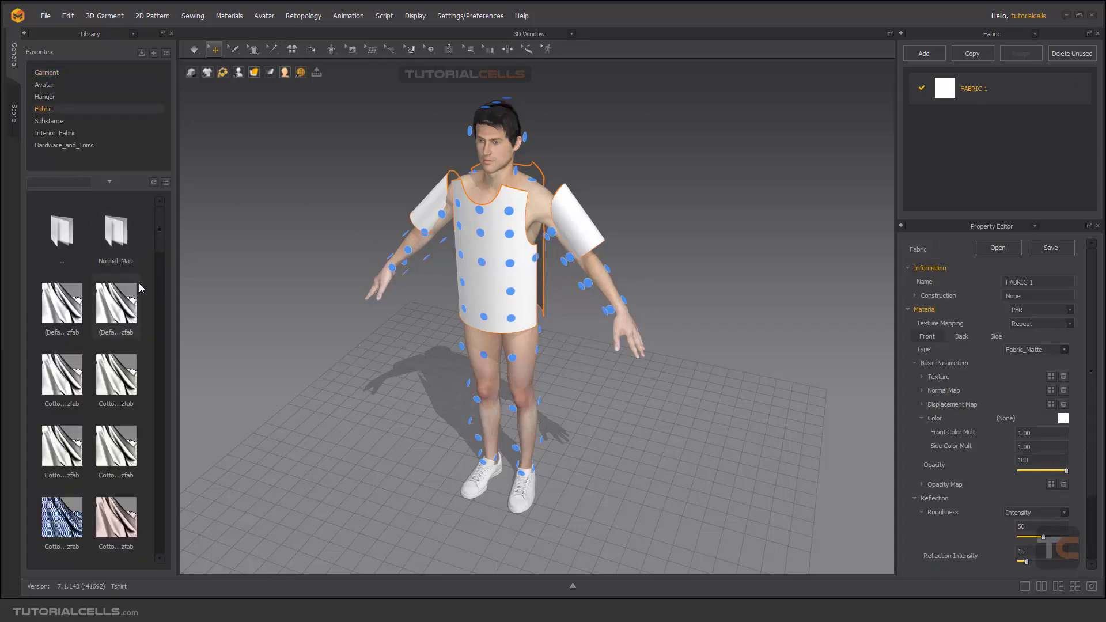
scroll(110, 322, down, 10)
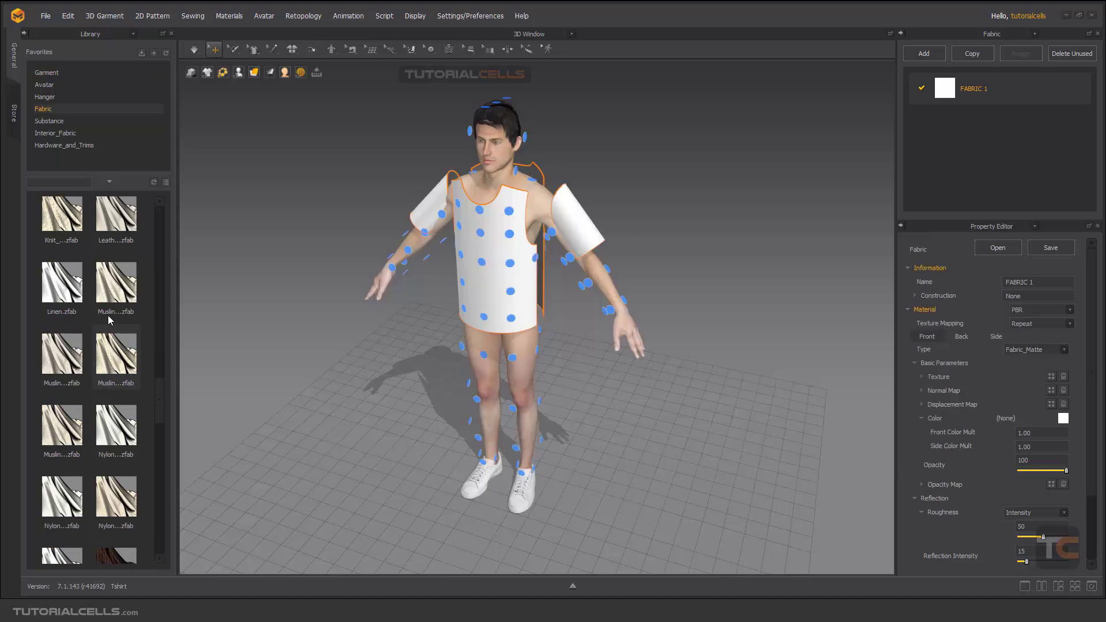
scroll(101, 306, up, 5)
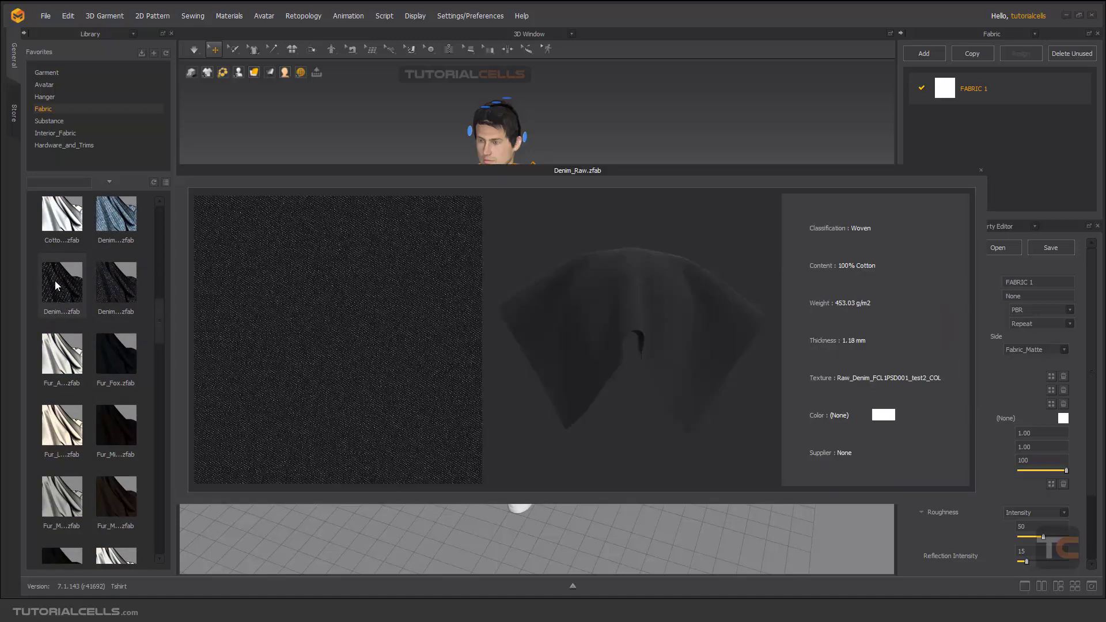
drag(56, 284, 637, 139)
drag(955, 159, 955, 160)
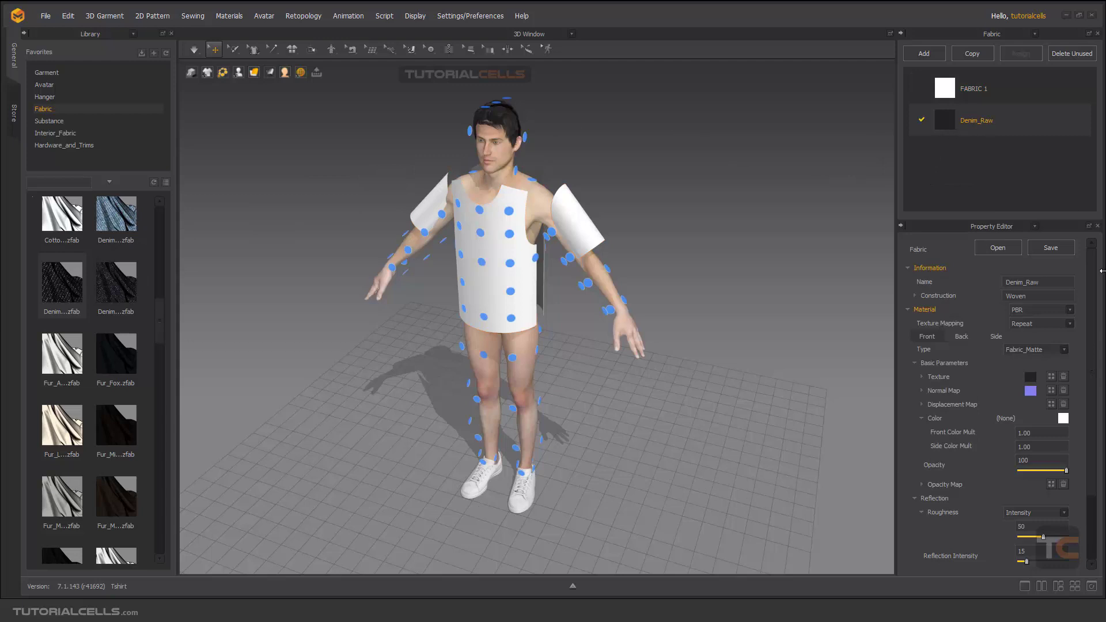
Review the material properties of Denim_Raw and compare them with those of FABRIC 1
scroll(1095, 272, down, 3)
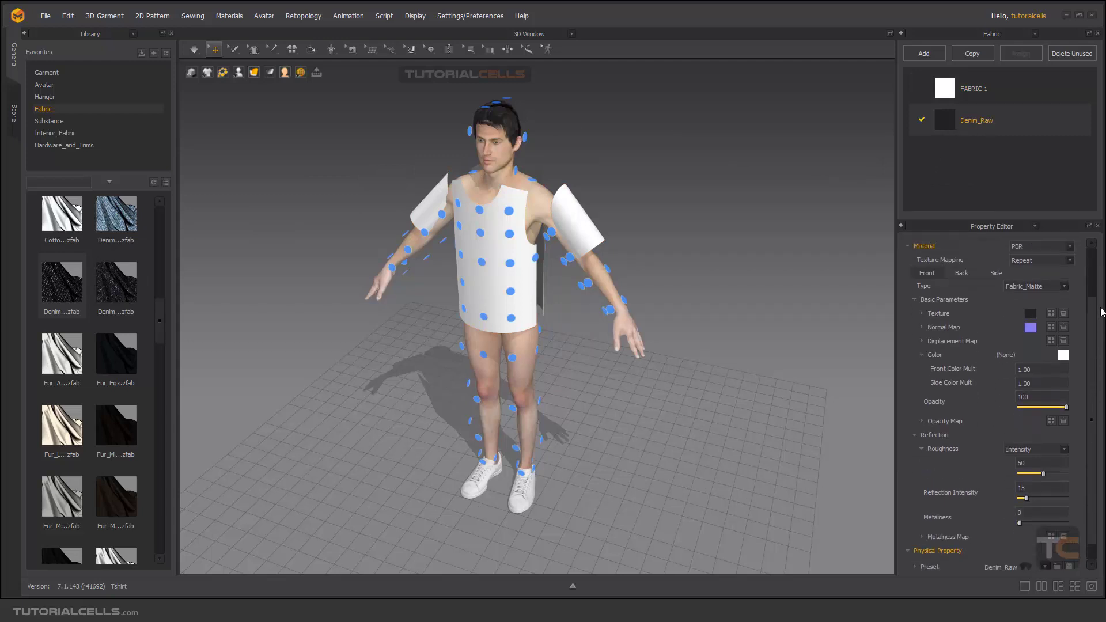
scroll(1101, 312, up, 4)
click(974, 89)
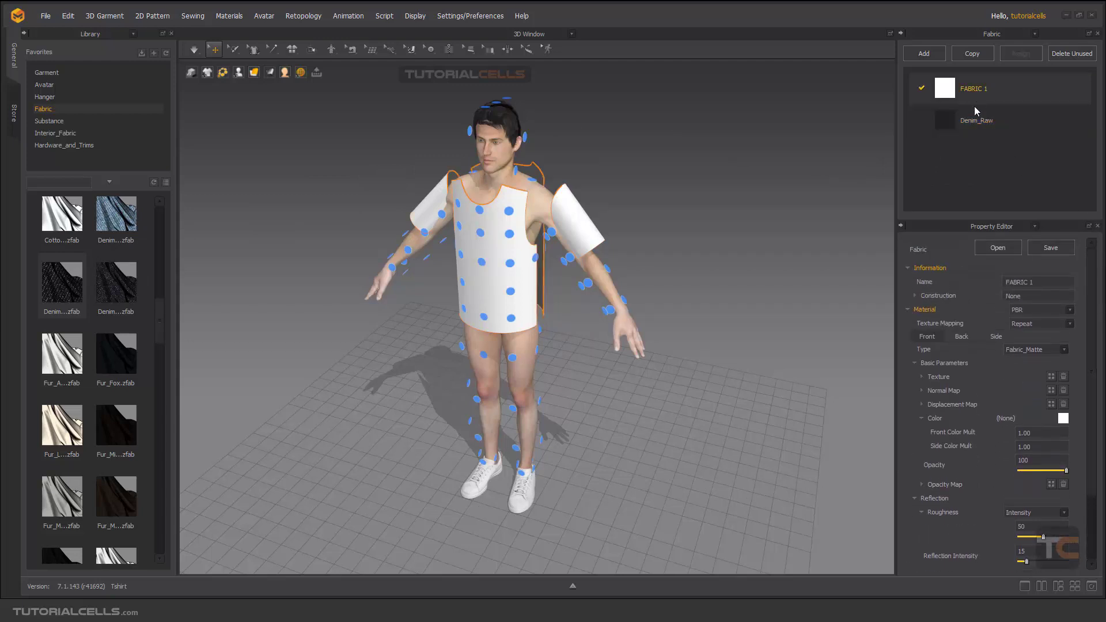
mouse_move(1093, 312)
mouse_down()
mouse_move(1092, 394)
mouse_move(1087, 309)
mouse_up()
Select the front body piece and review its simulation, fabric and arrangement properties
click(493, 248)
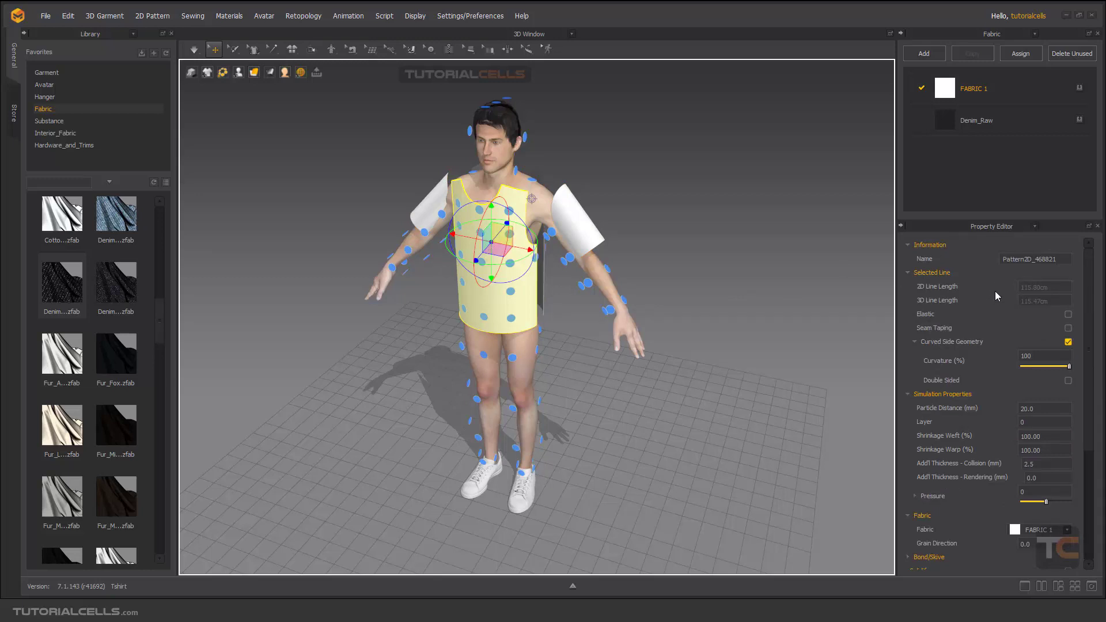
scroll(1088, 331, down, 3)
scroll(1086, 357, down, 3)
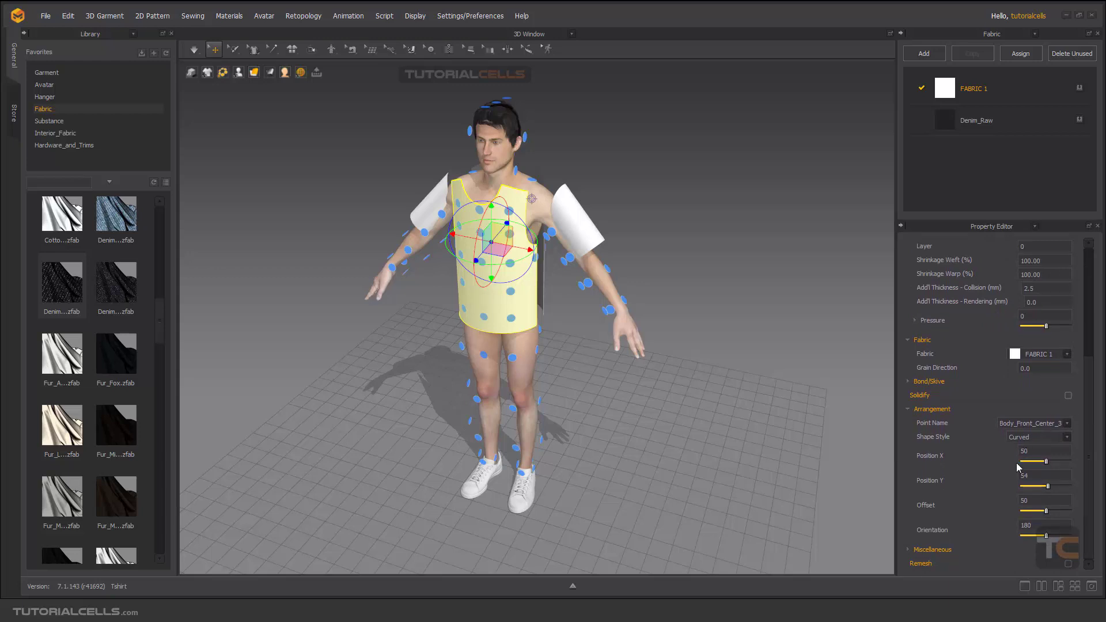
scroll(1089, 369, up, 6)
scroll(1087, 312, down, 6)
click(909, 410)
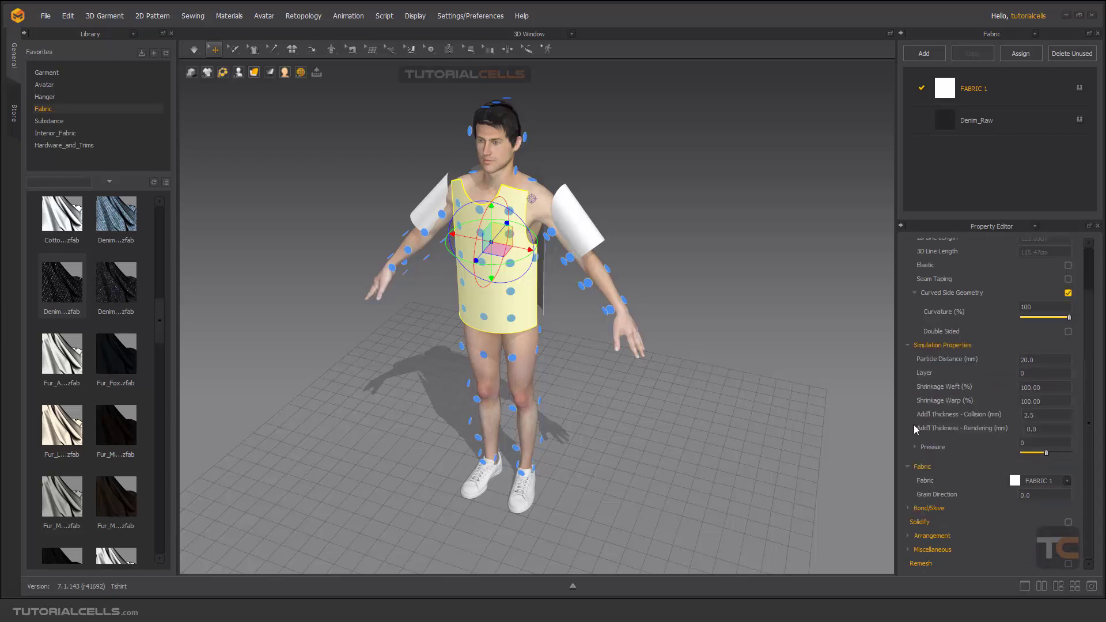
click(909, 536)
scroll(961, 516, down, 4)
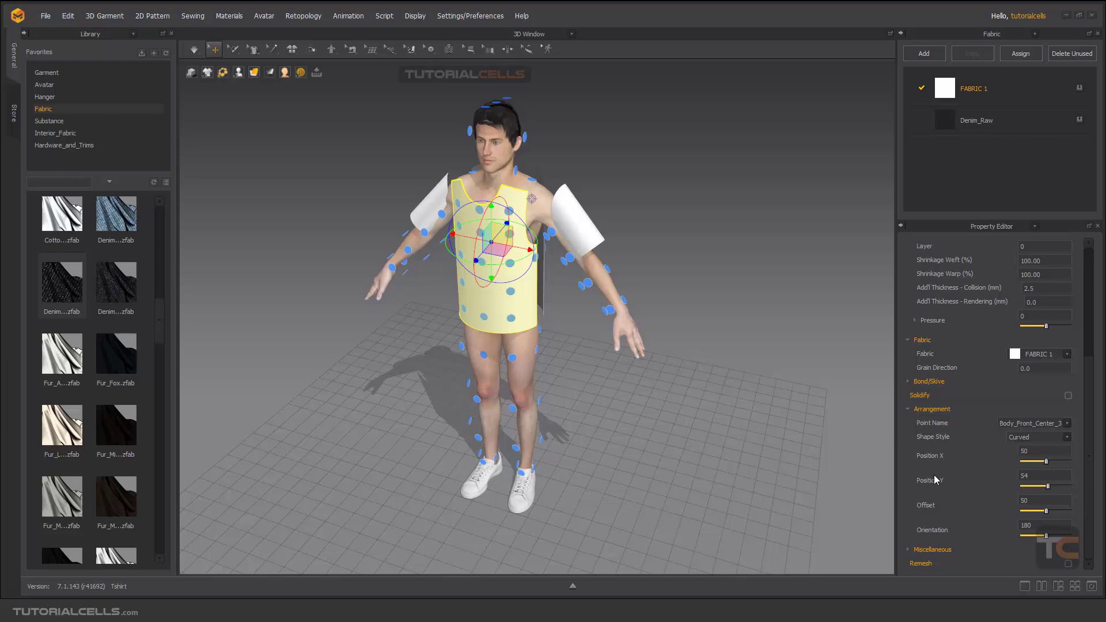
Reselect the front body piece and browse the arrangement point names available for it
click(578, 387)
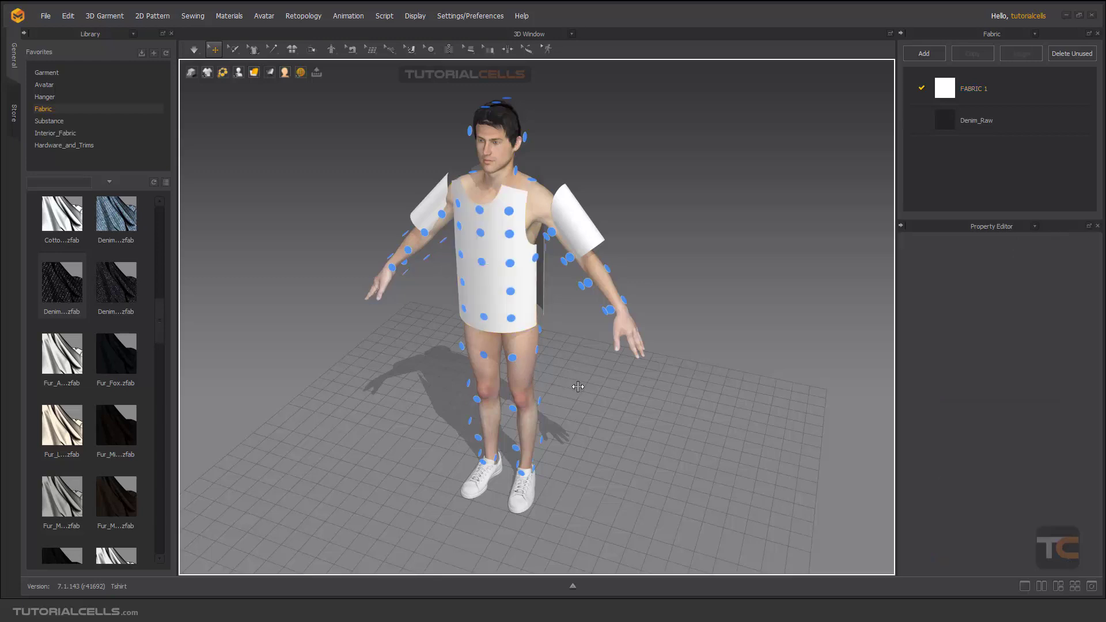
click(491, 296)
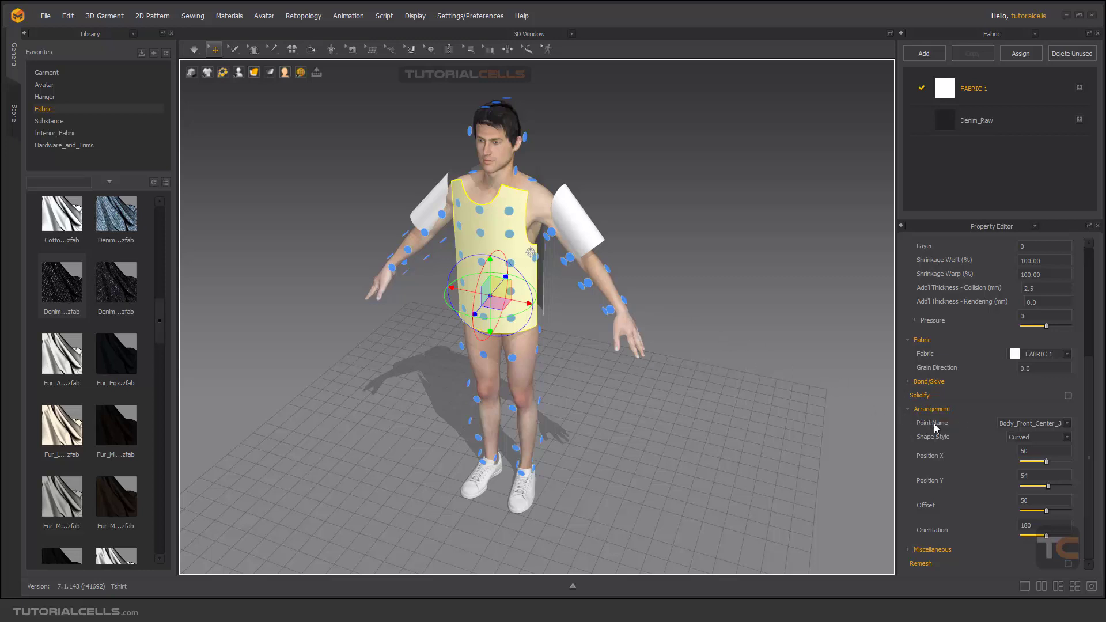
click(1068, 424)
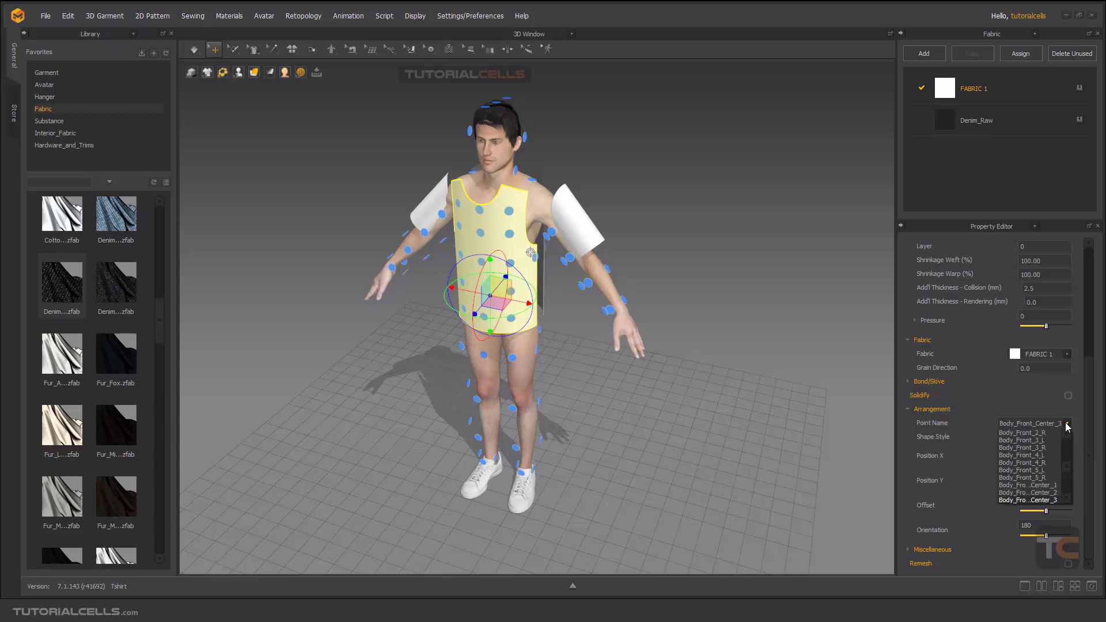
drag(1067, 464, 1066, 441)
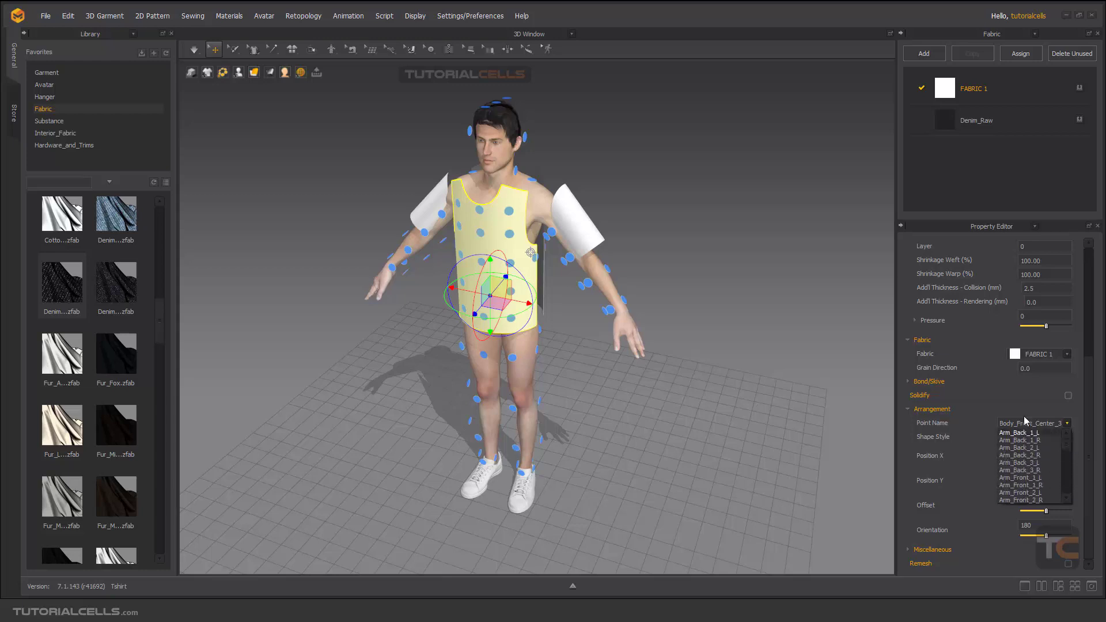
click(729, 265)
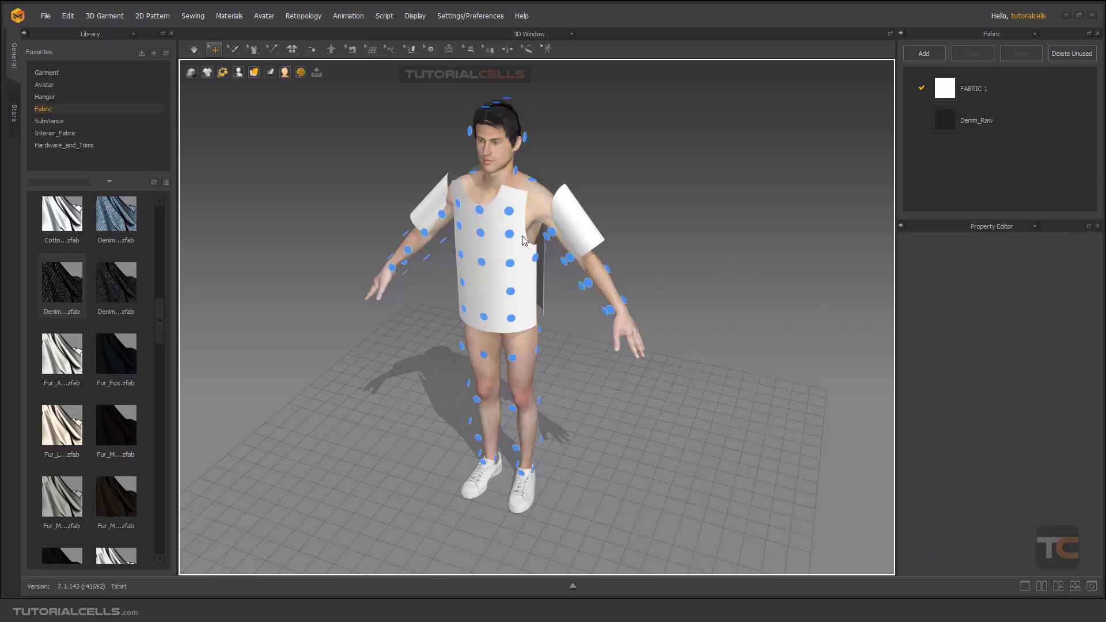
Switch the front body piece's shape style to Flat and back to Curved
click(490, 280)
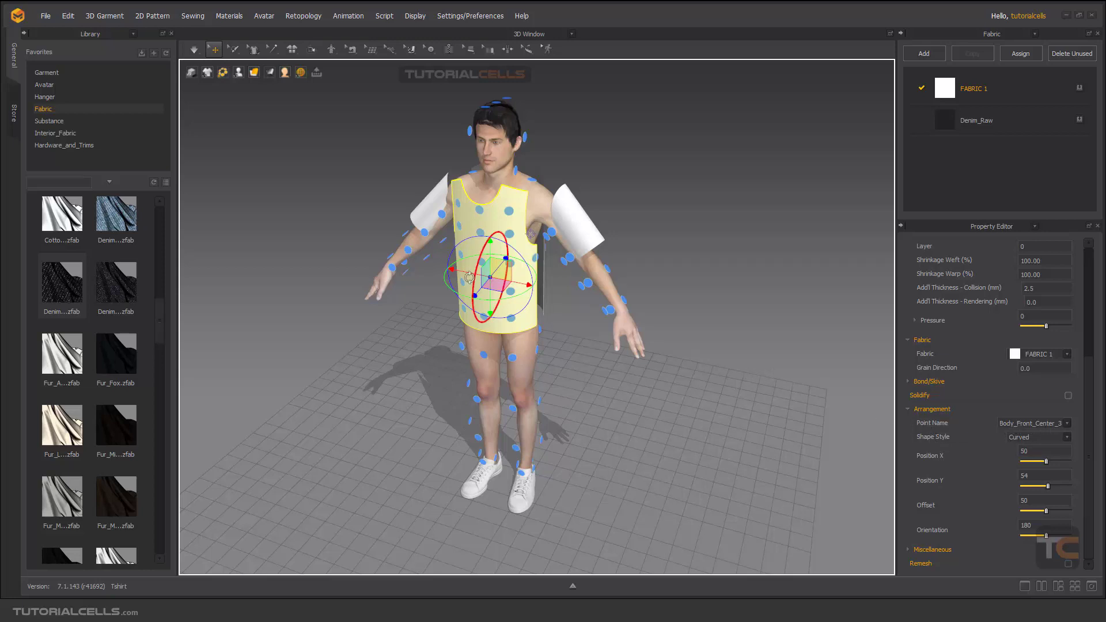
click(482, 263)
click(482, 263)
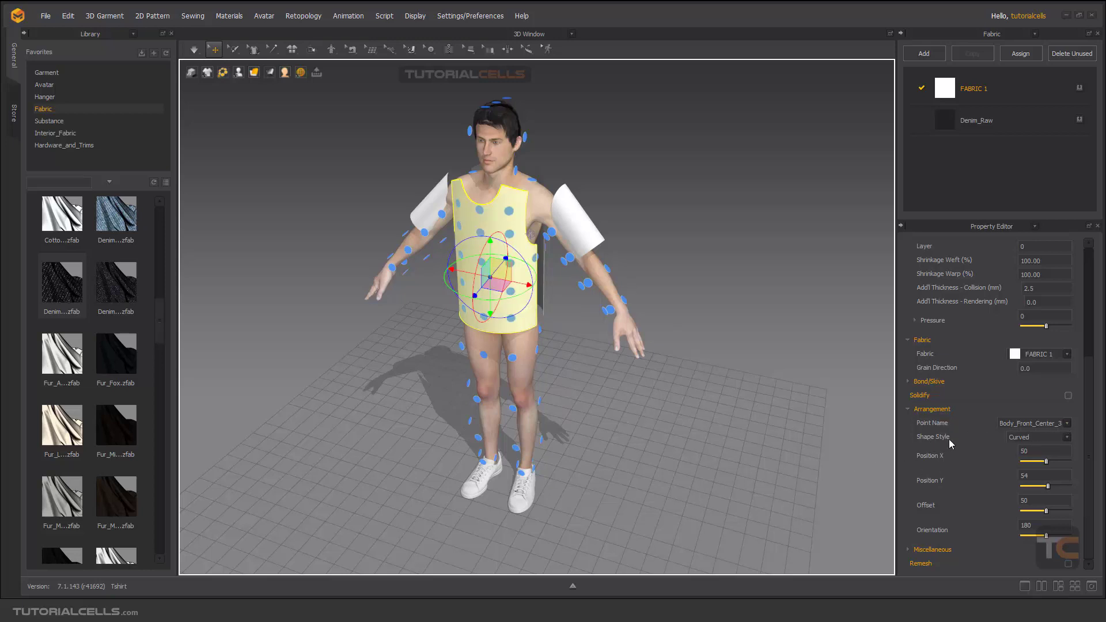
click(1066, 438)
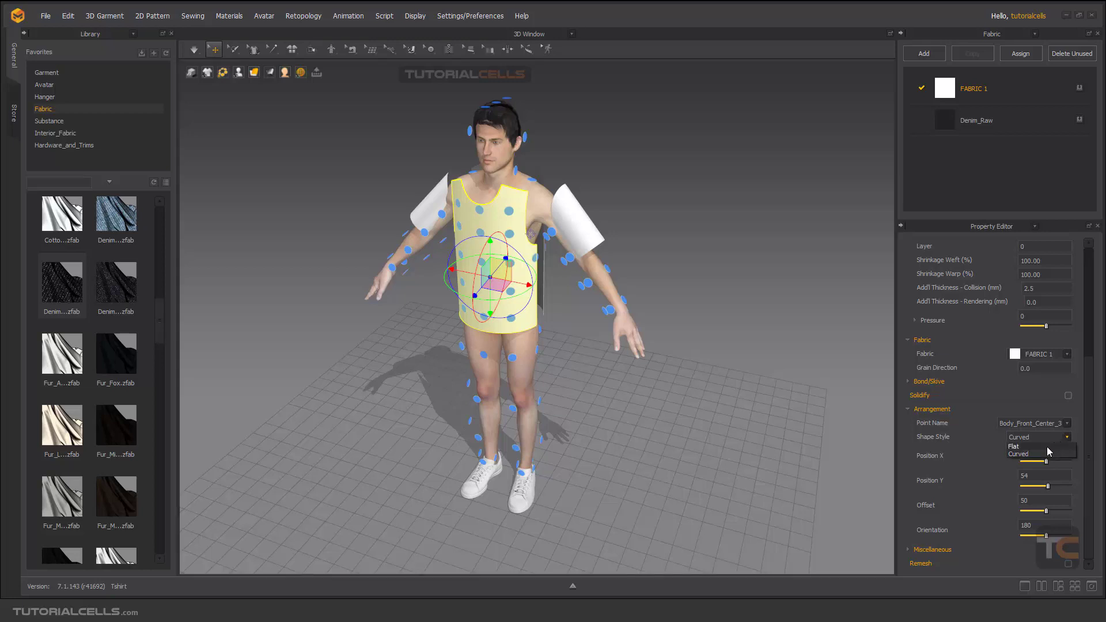
click(1046, 447)
click(1068, 438)
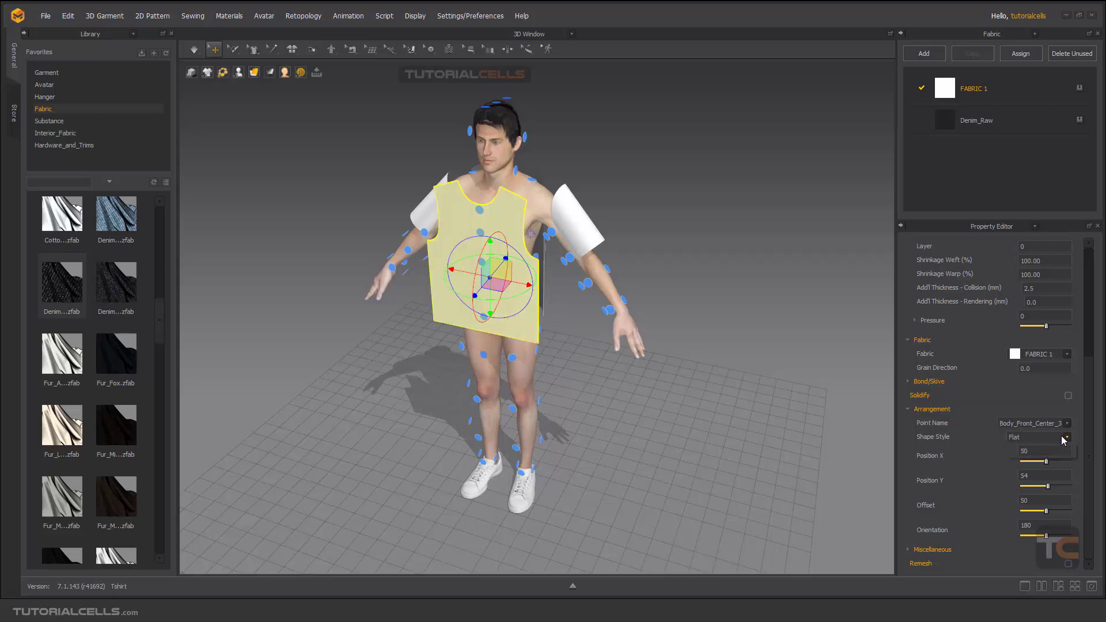
click(1019, 454)
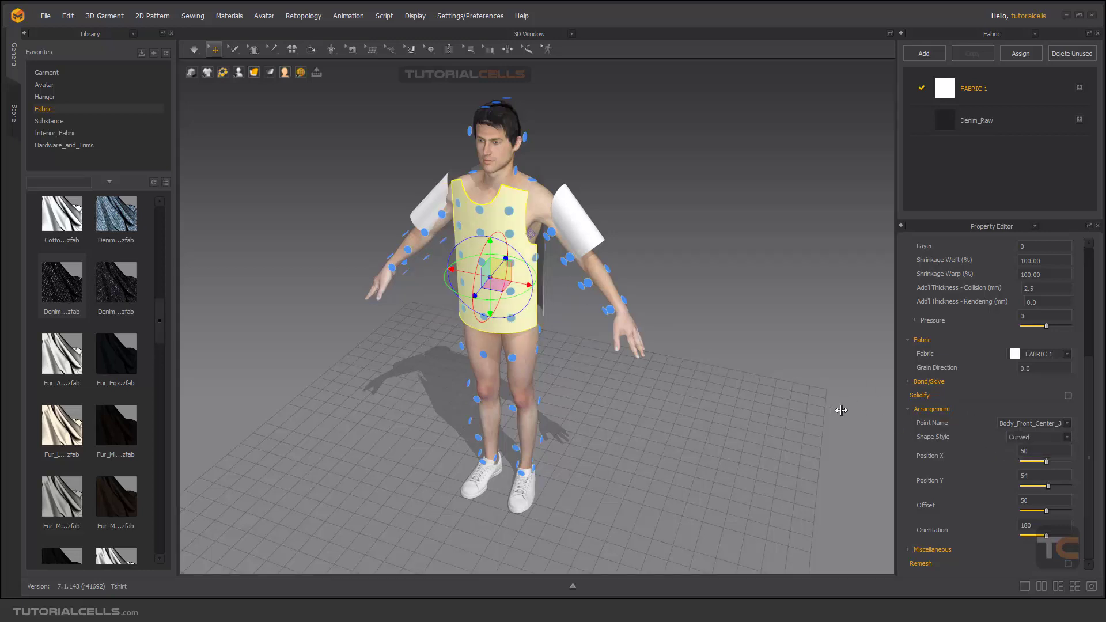
Adjust the front body piece's arrangement to Position X 48, Position Y 56, Offset 51 and Orientation 182
drag(1045, 467, 1047, 466)
click(1049, 485)
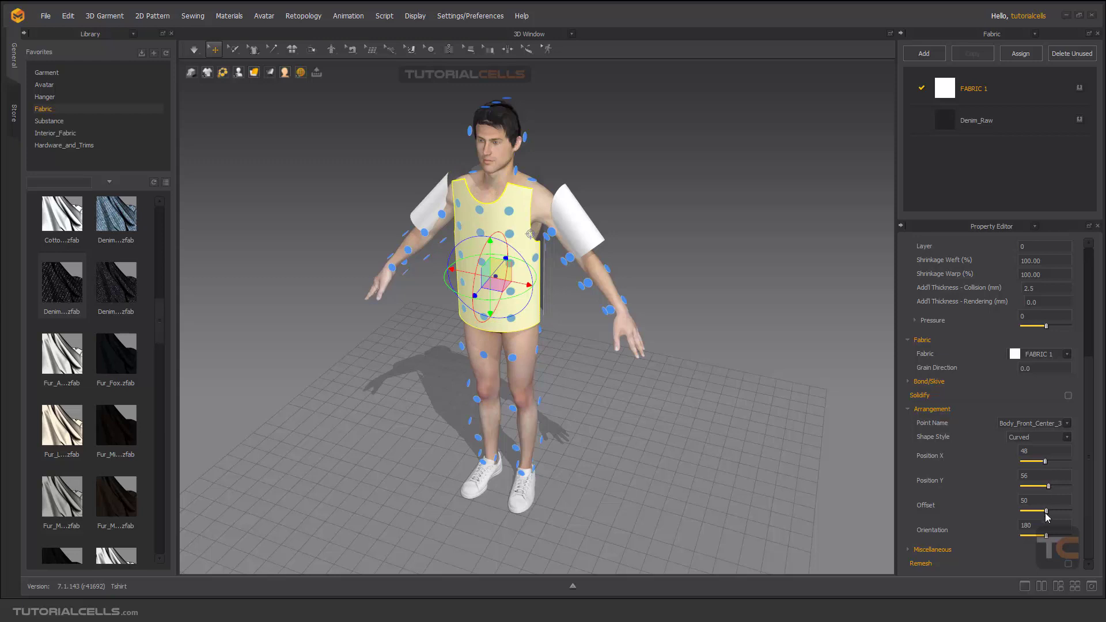
mouse_move(1046, 511)
mouse_down()
mouse_move(1063, 512)
mouse_move(1024, 510)
mouse_move(1050, 512)
mouse_up()
right_drag(628, 306, 629, 413)
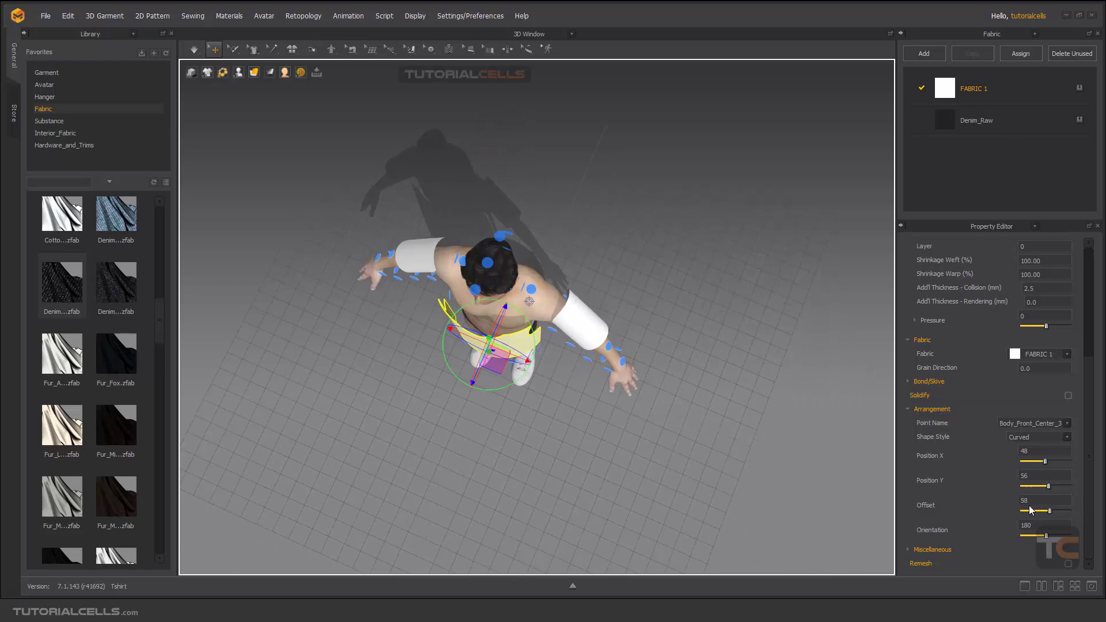
drag(1051, 513, 1054, 537)
right_drag(706, 441, 628, 349)
drag(1053, 534, 1047, 533)
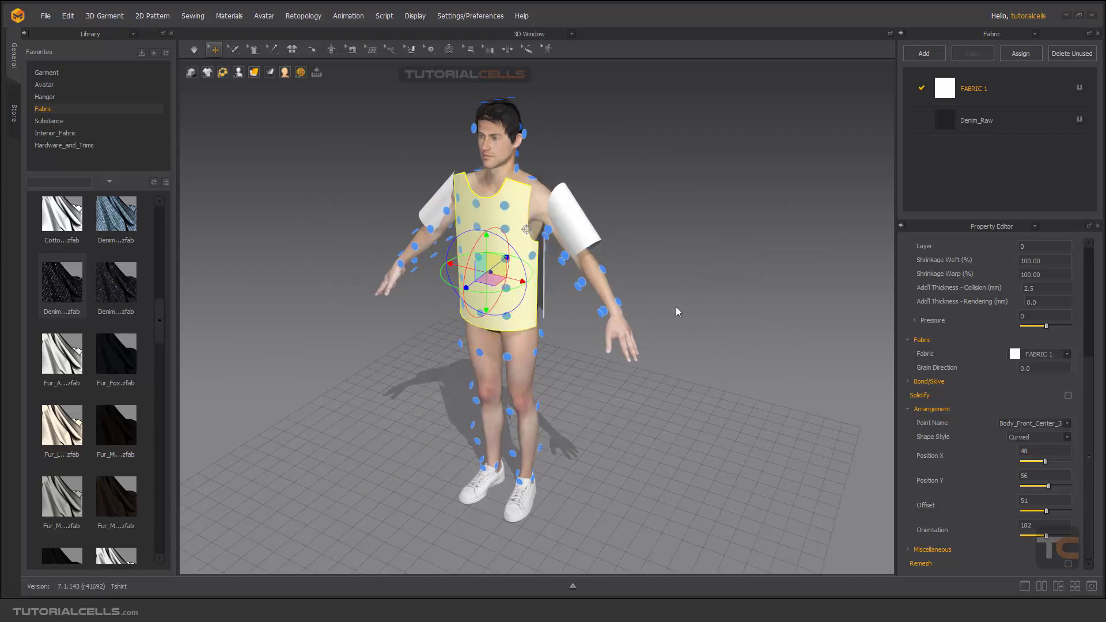
Set the arrangement orientation of the sleeve on the avatar's left arm to 360
click(579, 233)
drag(1047, 563, 1076, 562)
right_drag(741, 403, 796, 416)
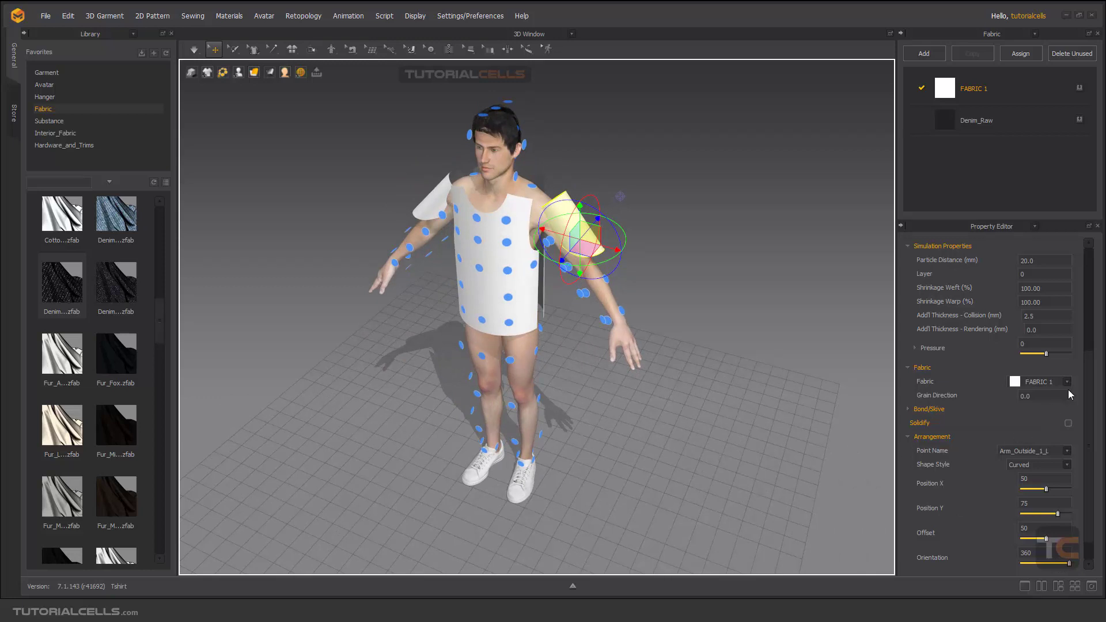
scroll(1088, 388, down, 2)
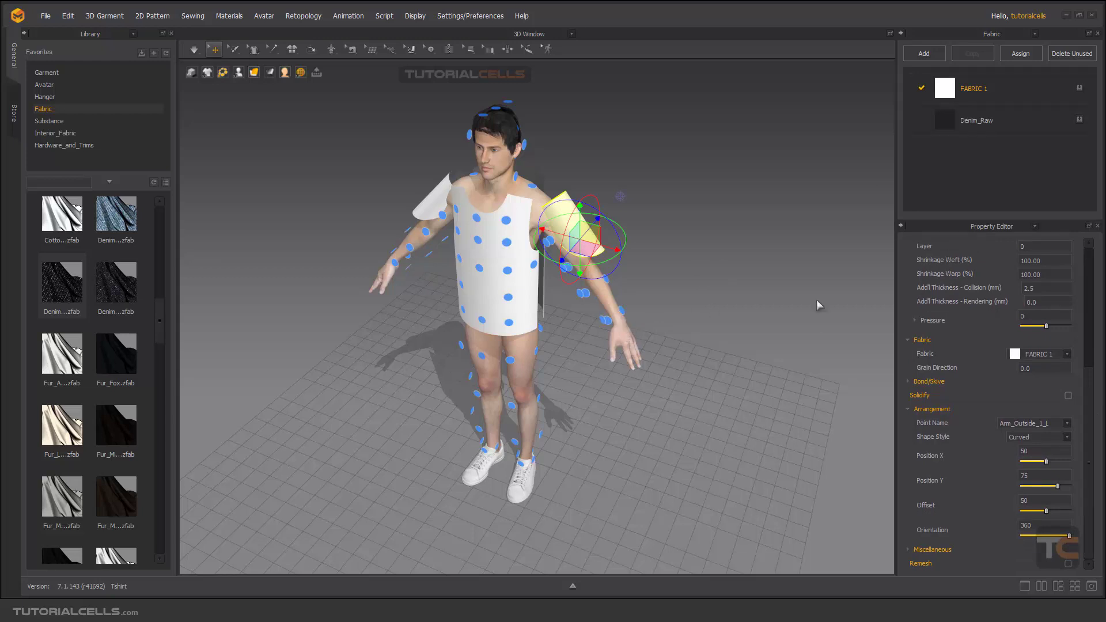
Apply the Denim_Raw fabric to the front body piece
click(486, 231)
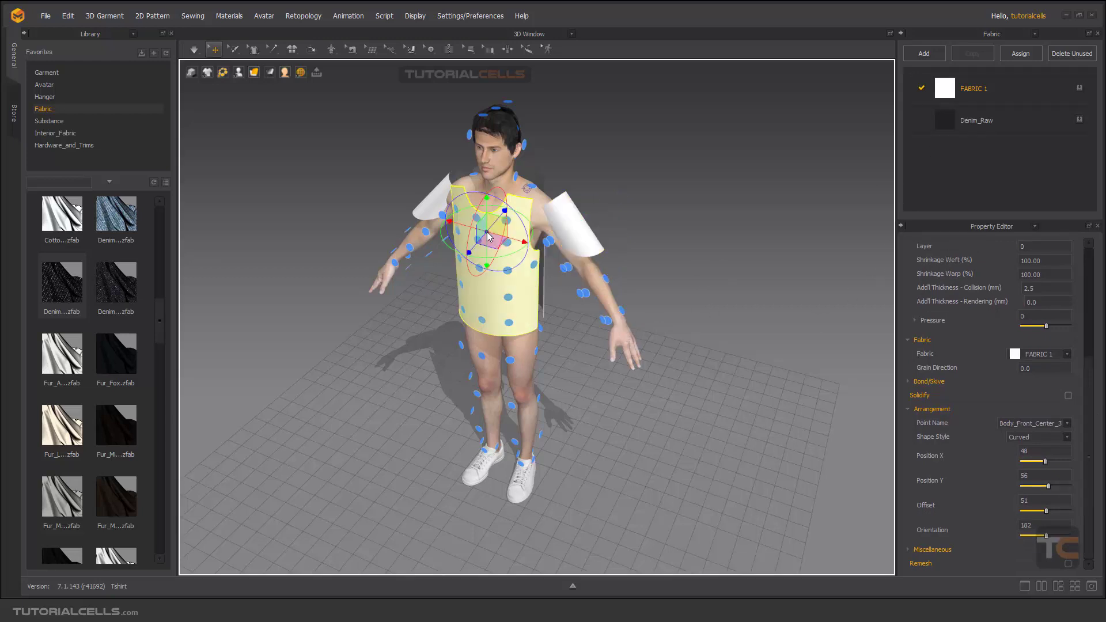
click(953, 125)
drag(493, 284, 494, 302)
right_drag(675, 217, 635, 222)
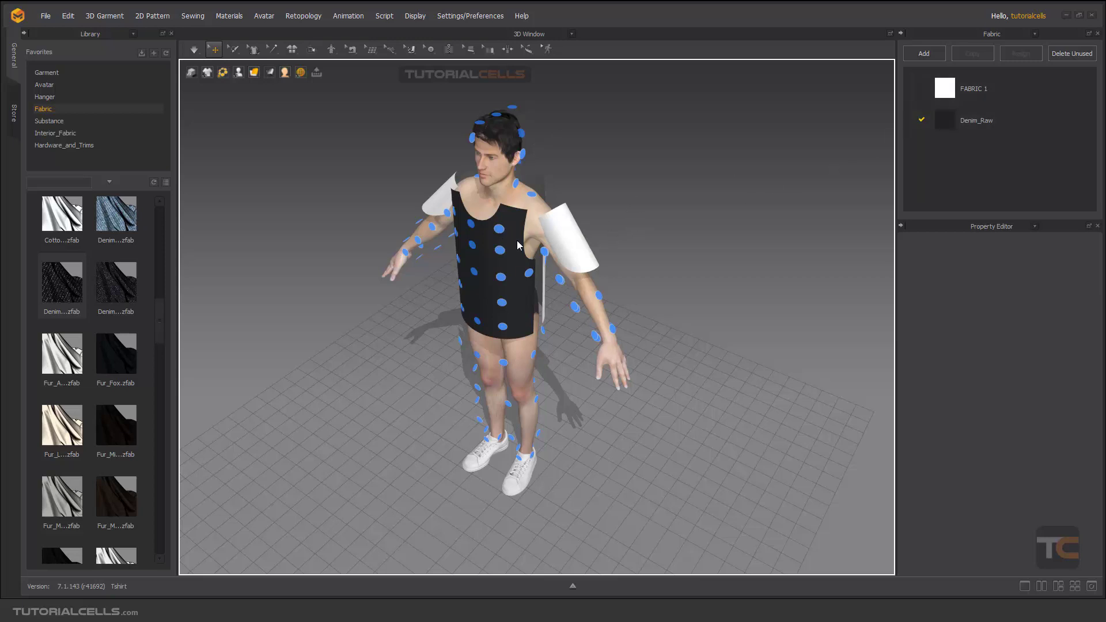
Inspect the front body piece's line, simulation and arrangement settings, including its mesh style and face and vertex counts
click(487, 262)
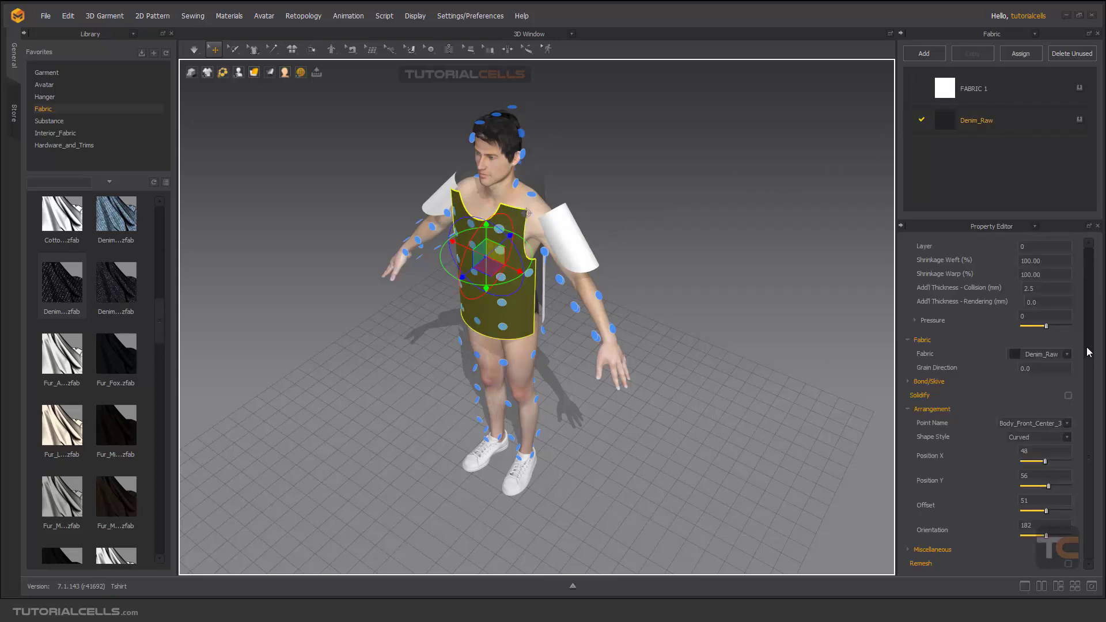
drag(1089, 377, 1090, 265)
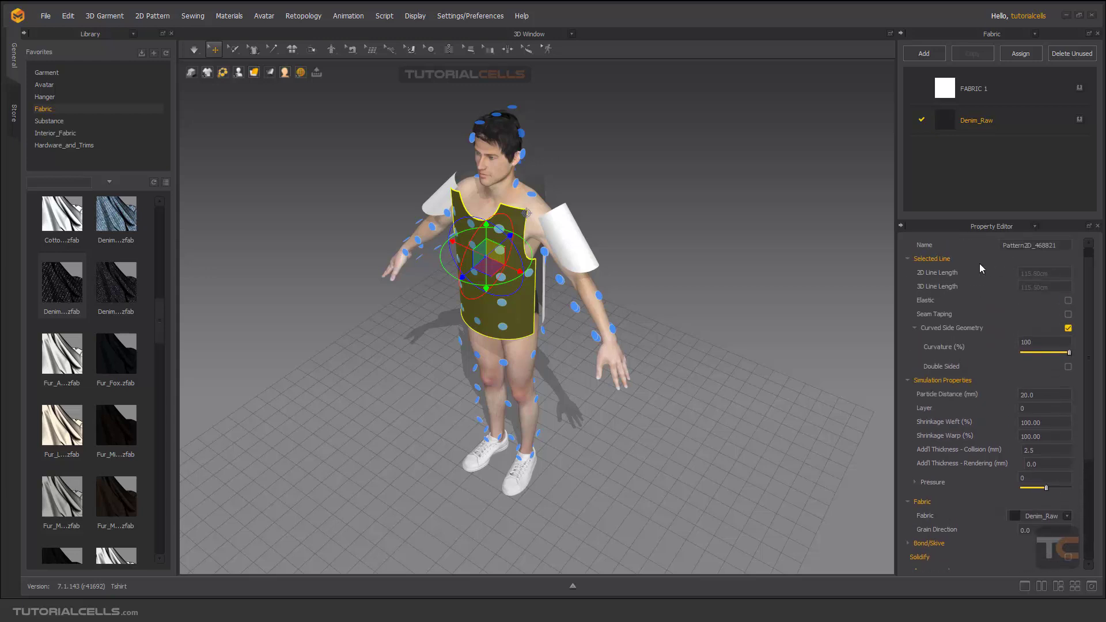
drag(1091, 365, 1096, 447)
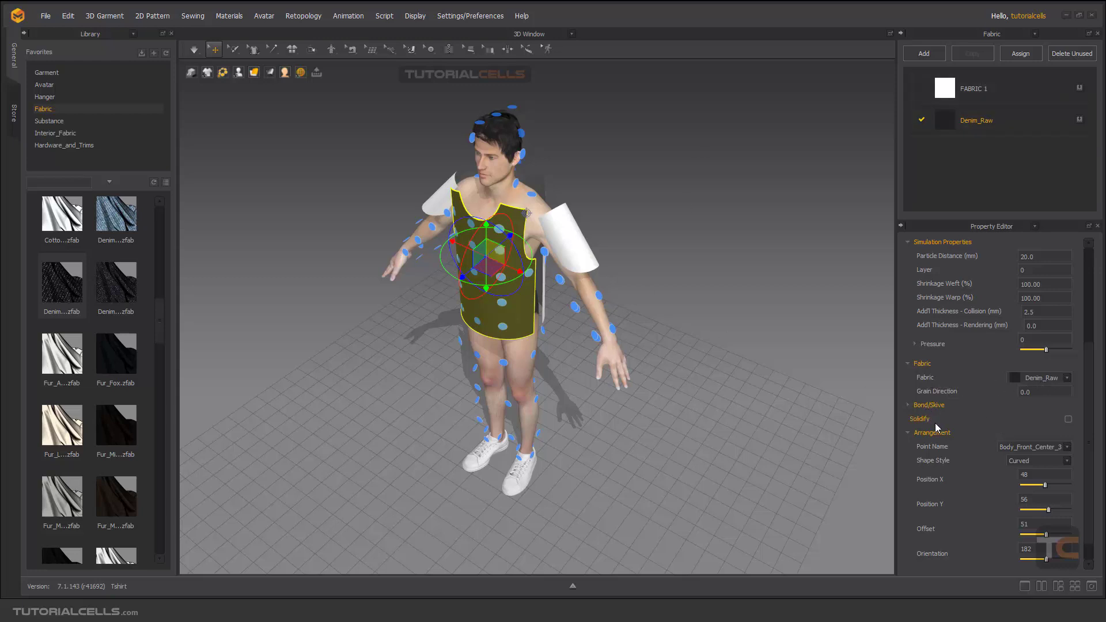
scroll(1085, 405, down, 1)
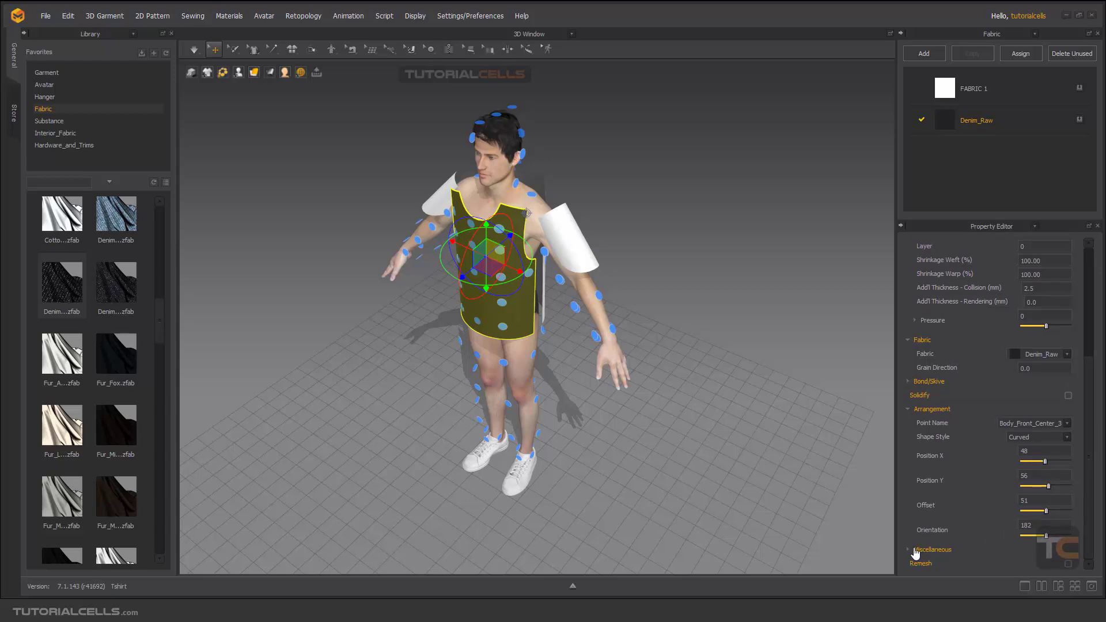
click(937, 549)
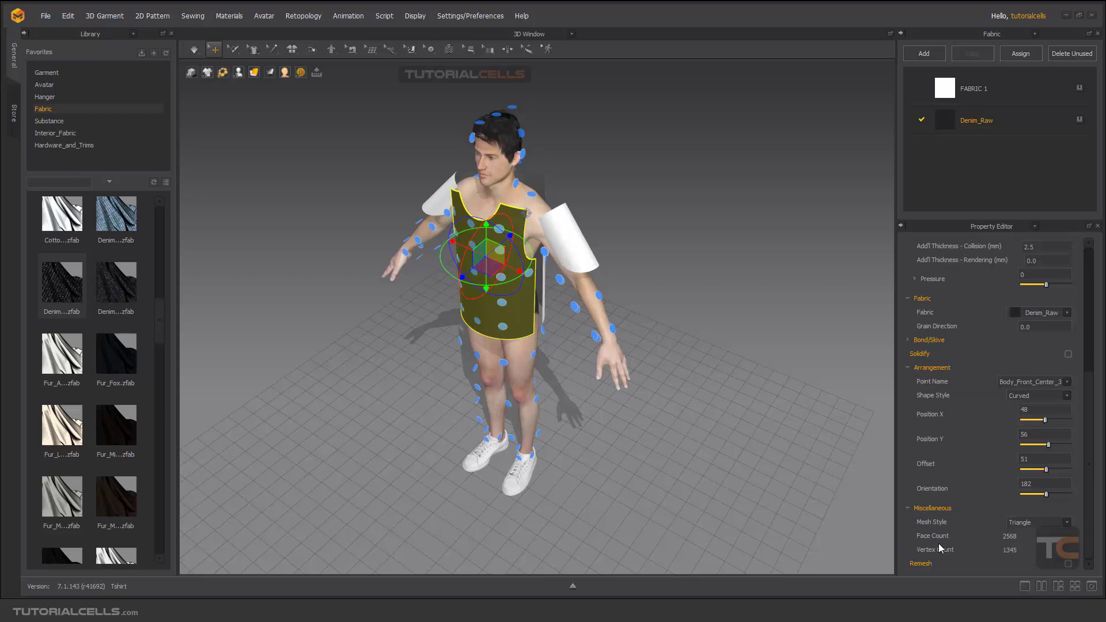
scroll(948, 382, up, 8)
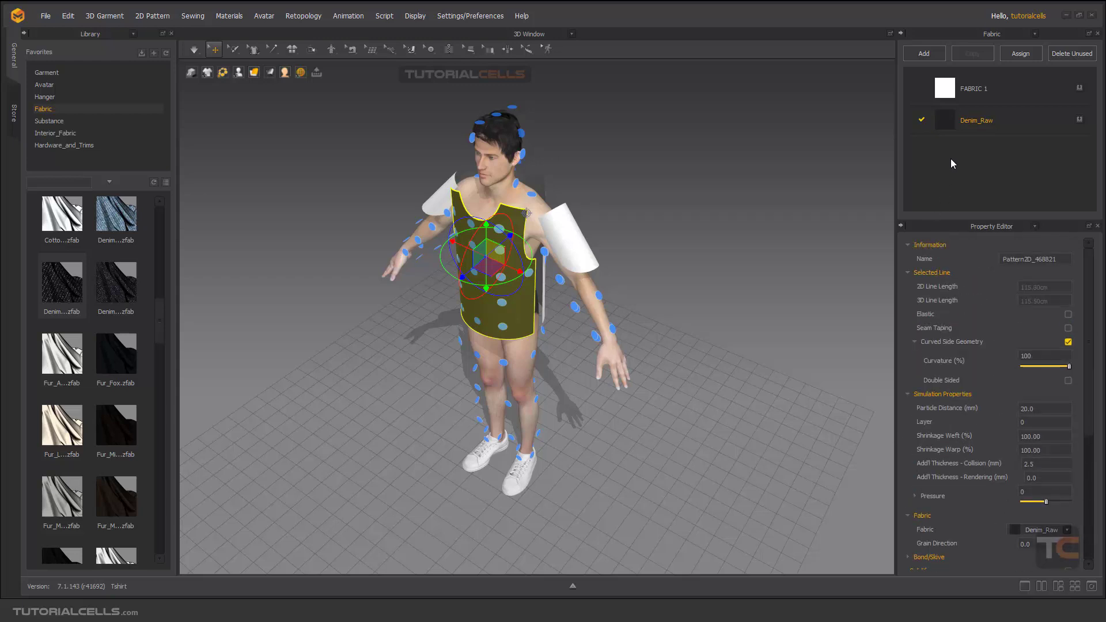
Make FABRIC 1 the active fabric and check the front body piece's fabric and arrangement settings
click(945, 97)
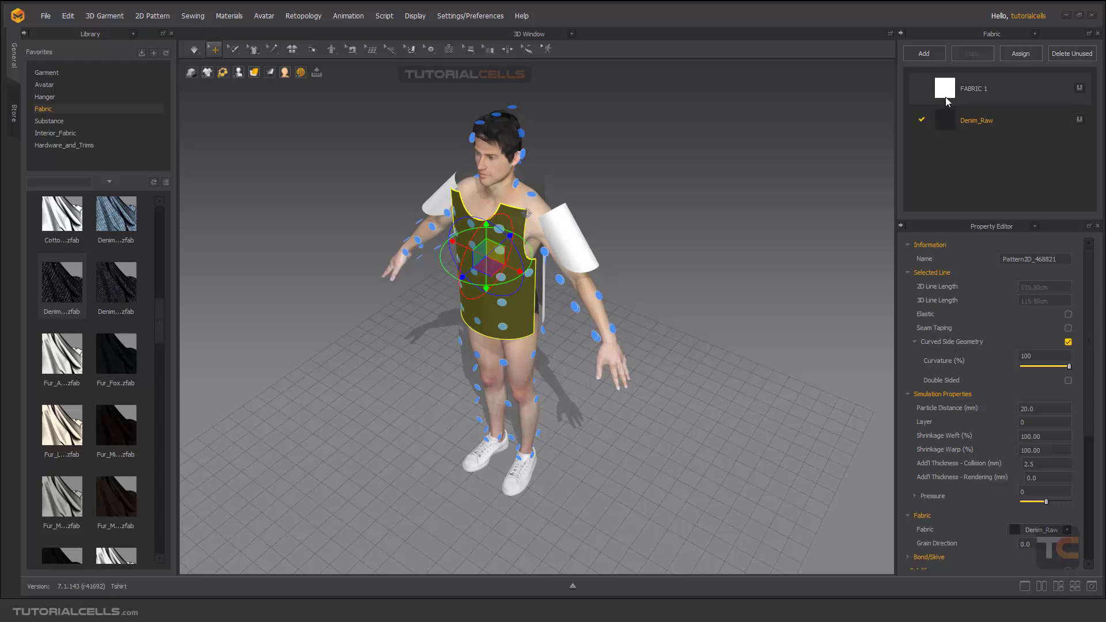
click(487, 254)
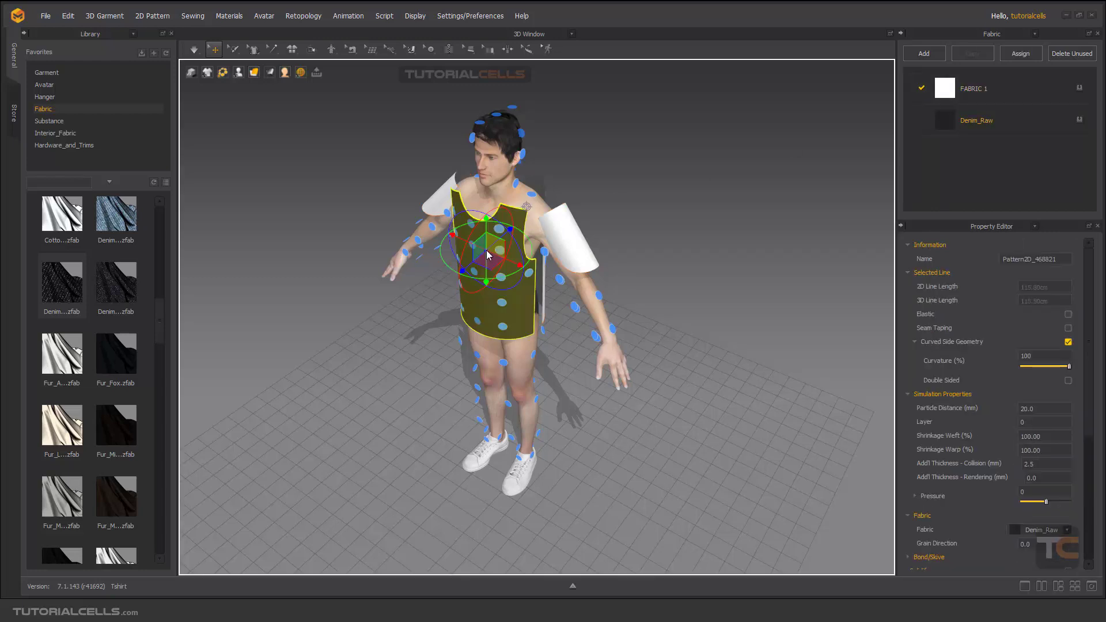
scroll(925, 468, down, 2)
scroll(950, 497, down, 1)
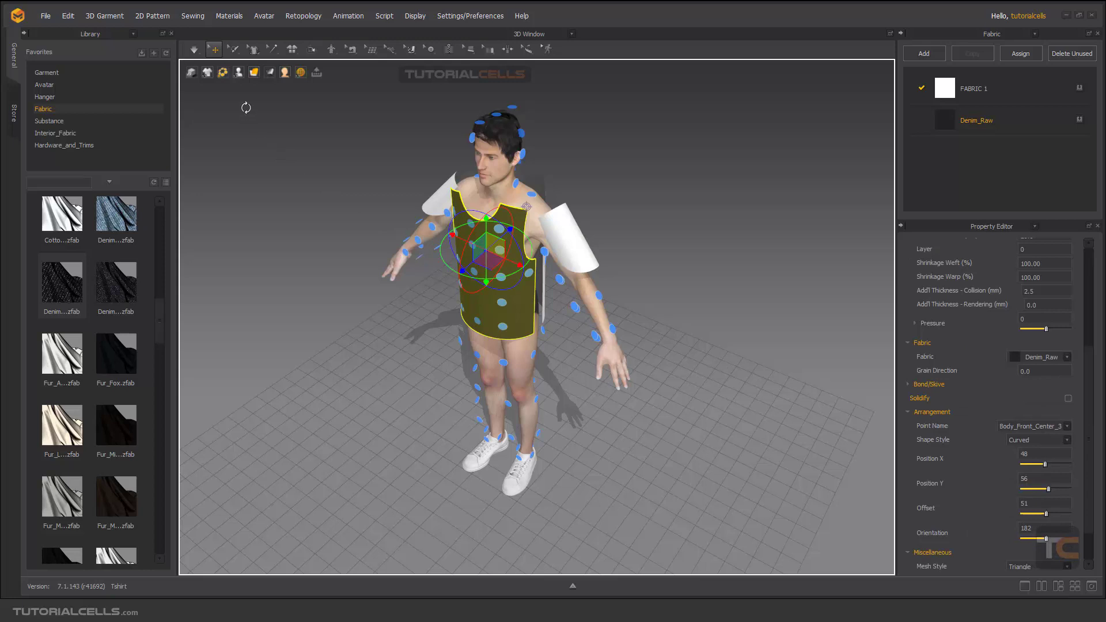
Hide the avatar's arrangement points and deselect the front body piece
mouse_move(239, 72)
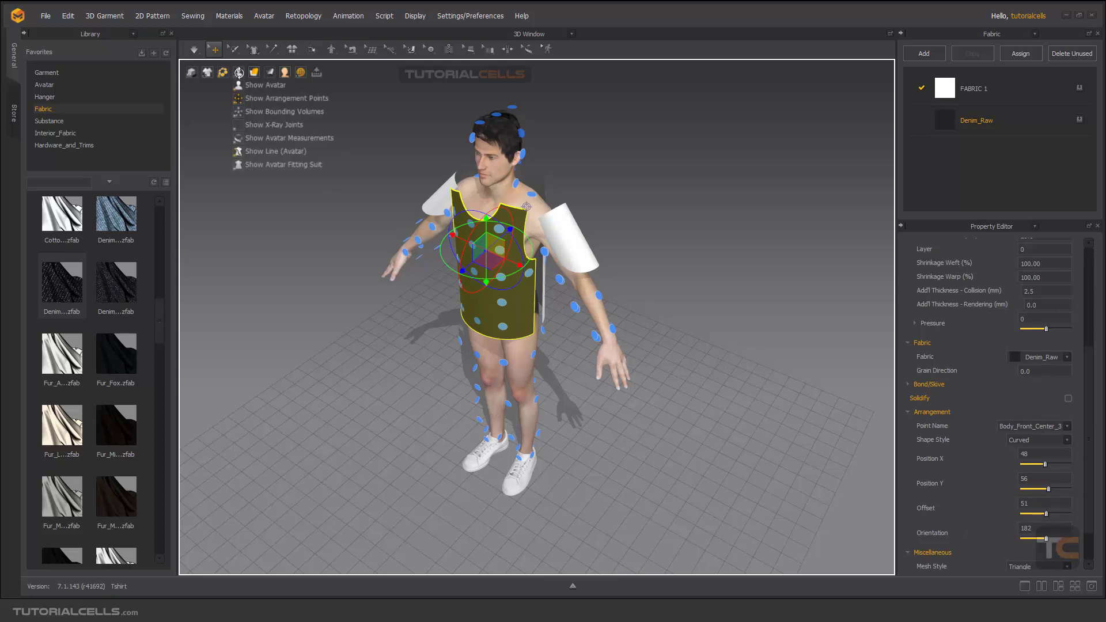
click(252, 98)
click(697, 250)
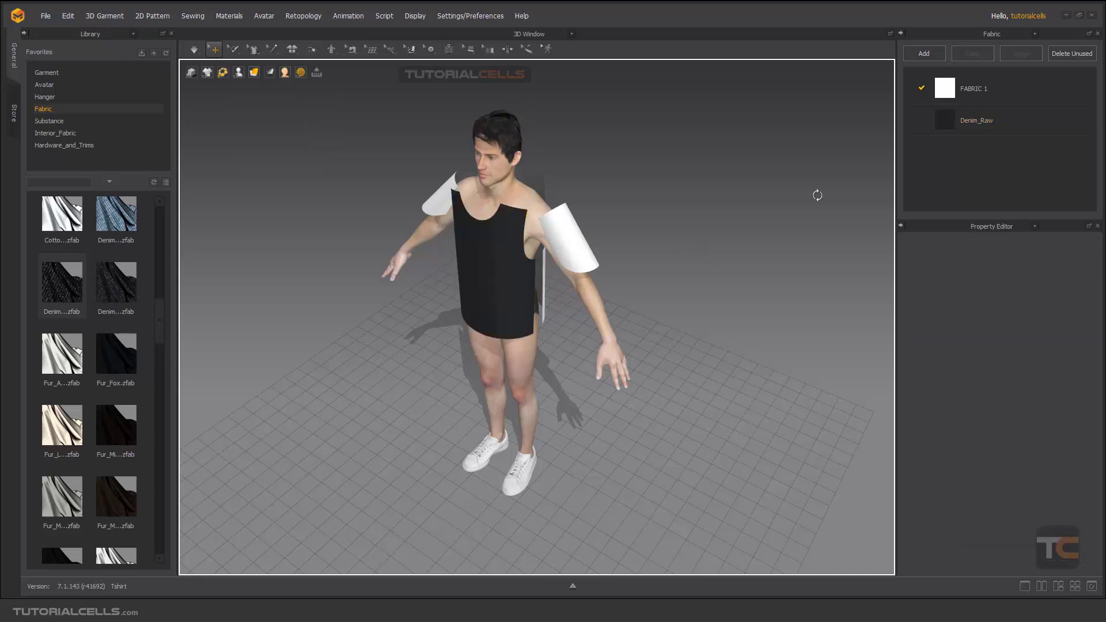
Apply FABRIC 1 to the front body piece
click(951, 88)
click(487, 254)
right_drag(677, 254, 513, 246)
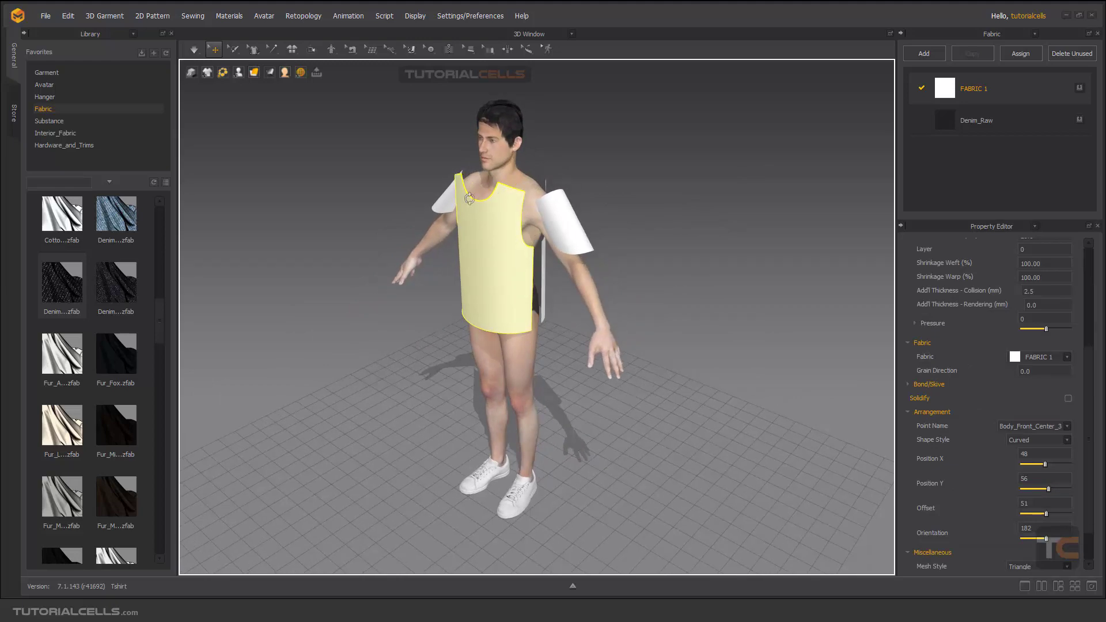
right_drag(401, 223, 430, 242)
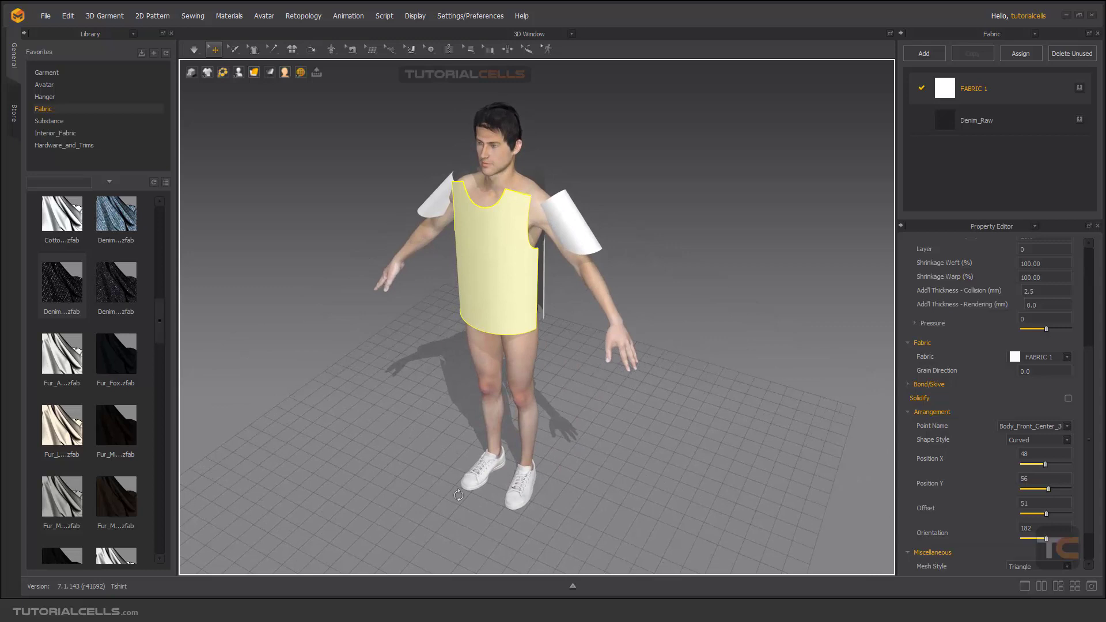